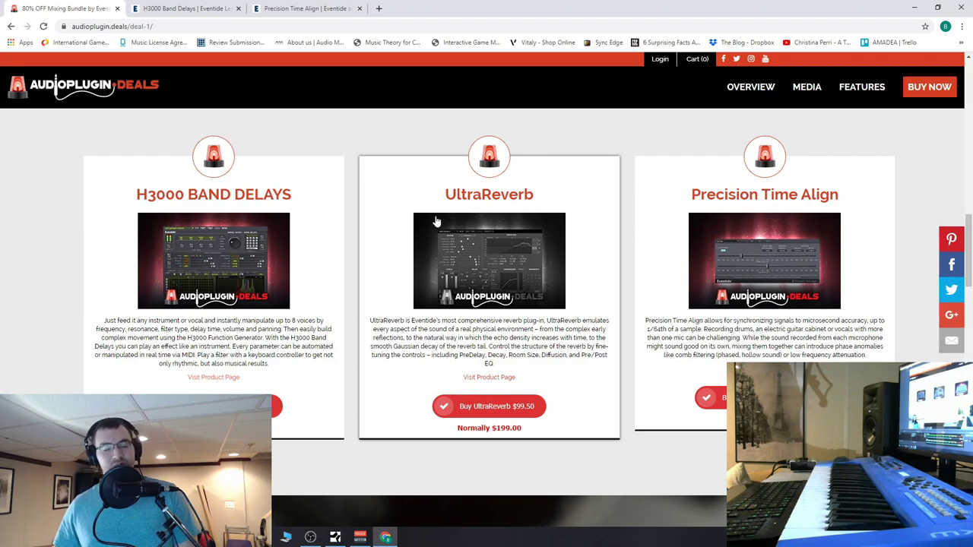
Switch to Studio One and place the playhead at the start of the Pads clip.
click(916, 7)
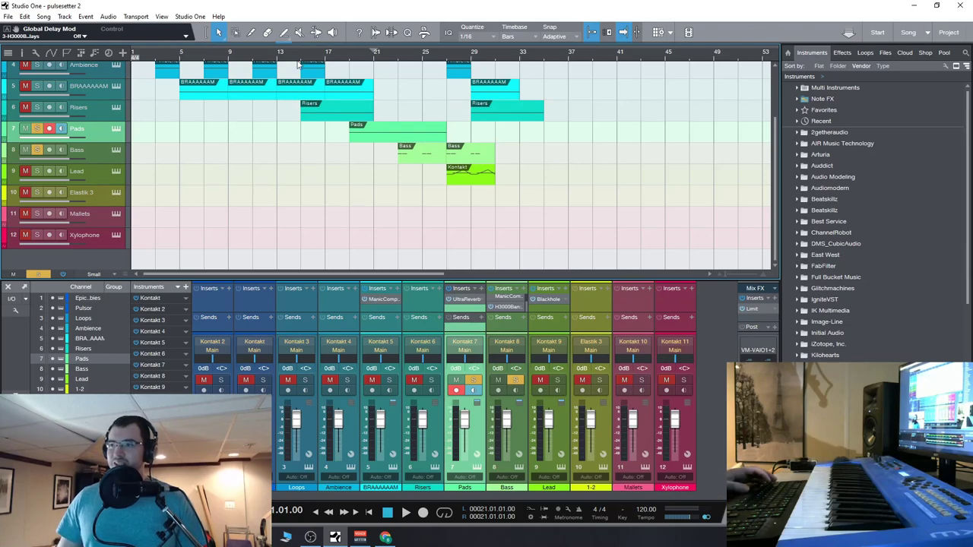
click(352, 59)
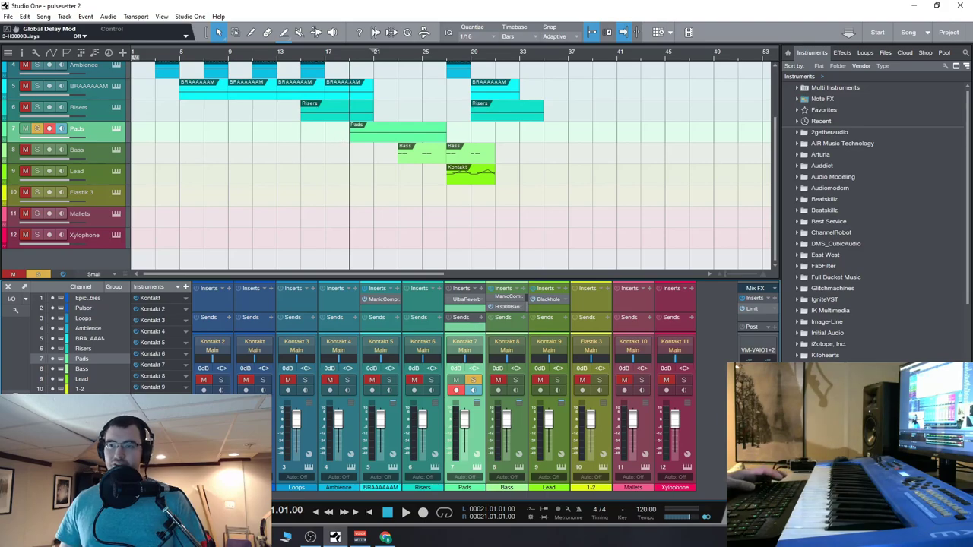
Select the Bass track and view its H3000 Band Delays insert, closing the plug-in window when done.
click(46, 154)
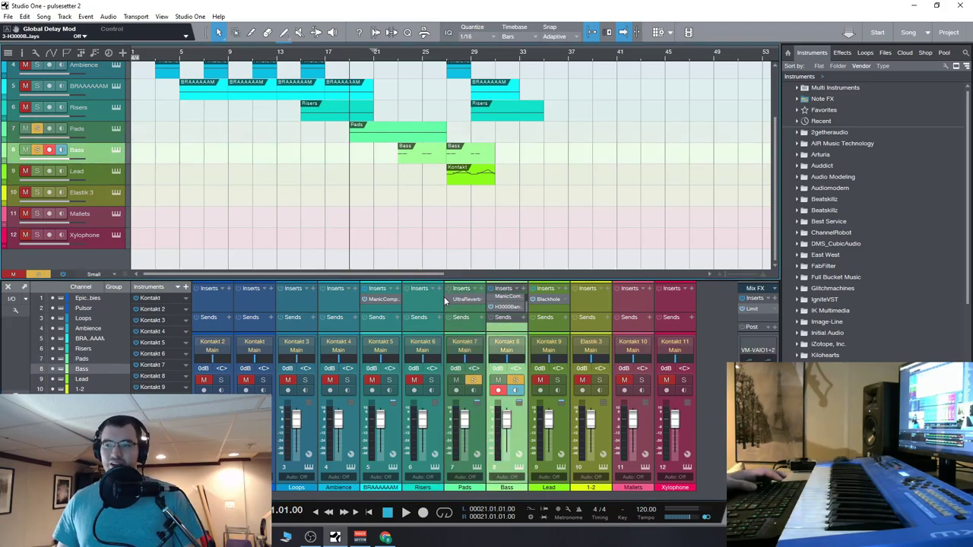
click(506, 307)
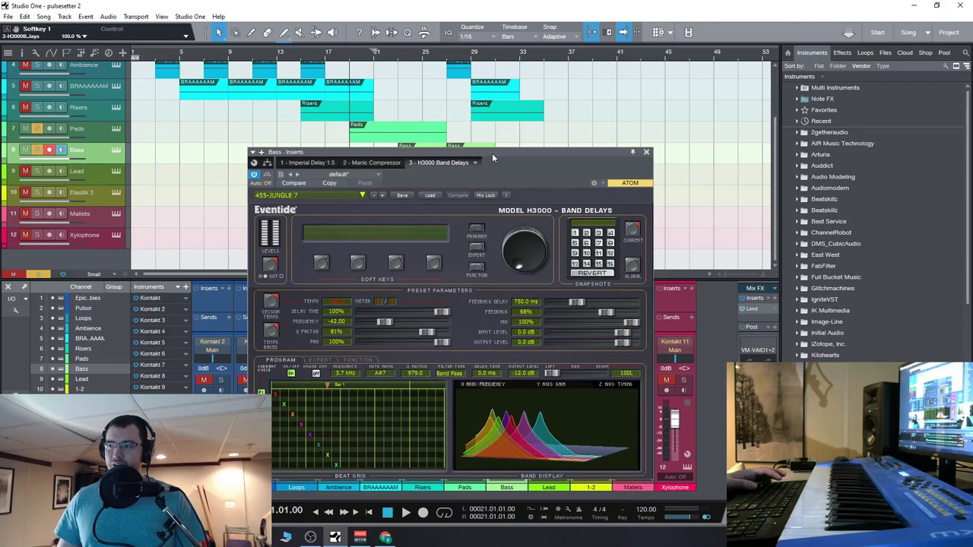
drag(491, 153, 463, 144)
click(618, 142)
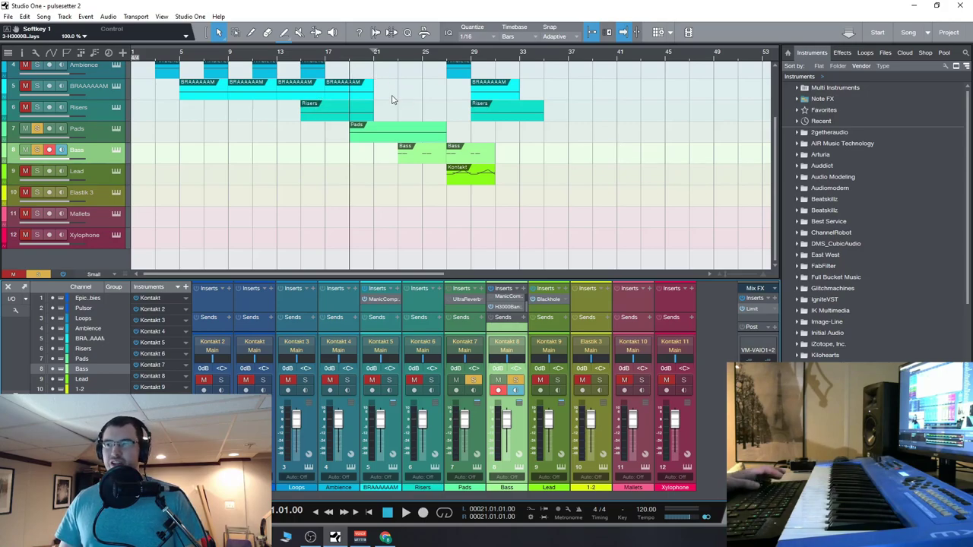
Select the Pads track and view its Kontakt instrument, closing the instrument window when done.
key(Up)
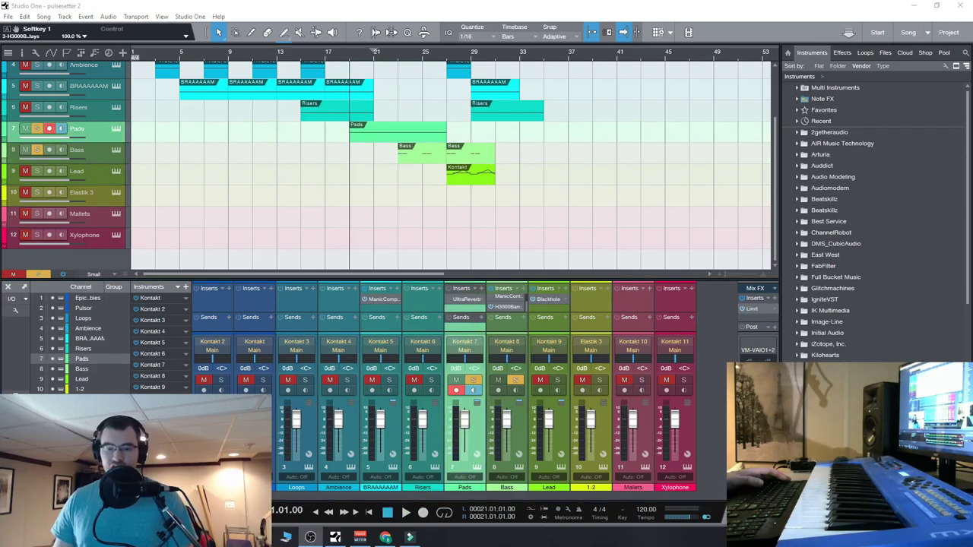
click(116, 130)
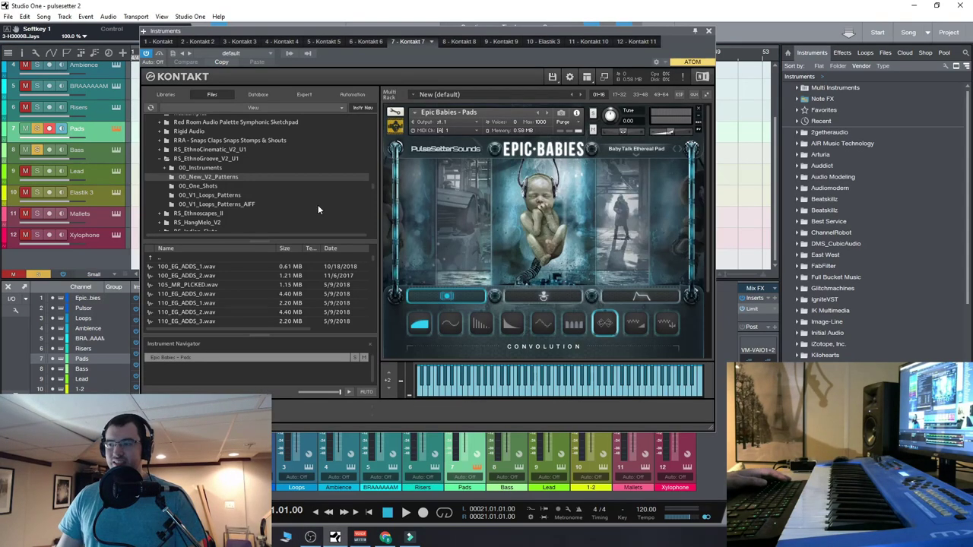
click(709, 32)
Play the Pads part from the start of its clip, stopping after a few bars.
key(space)
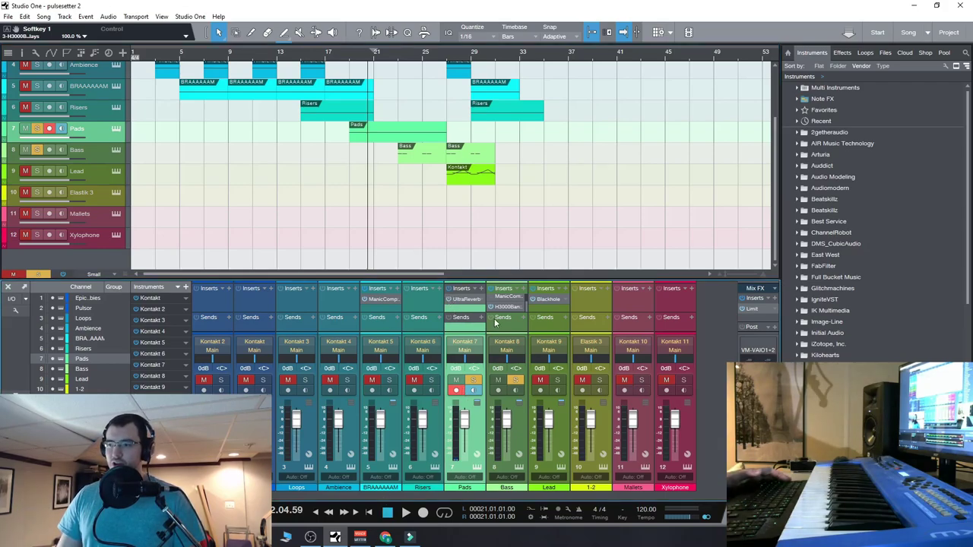
click(350, 56)
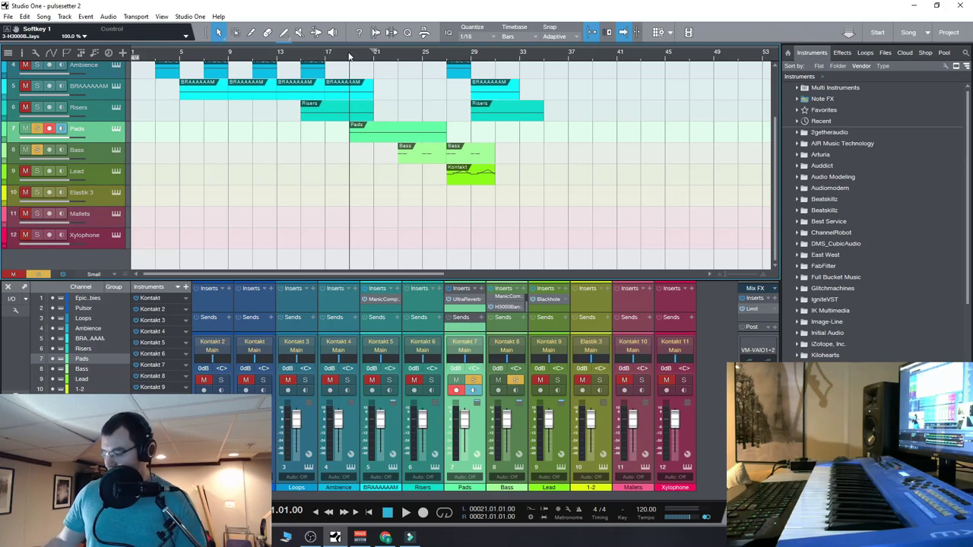
key(space)
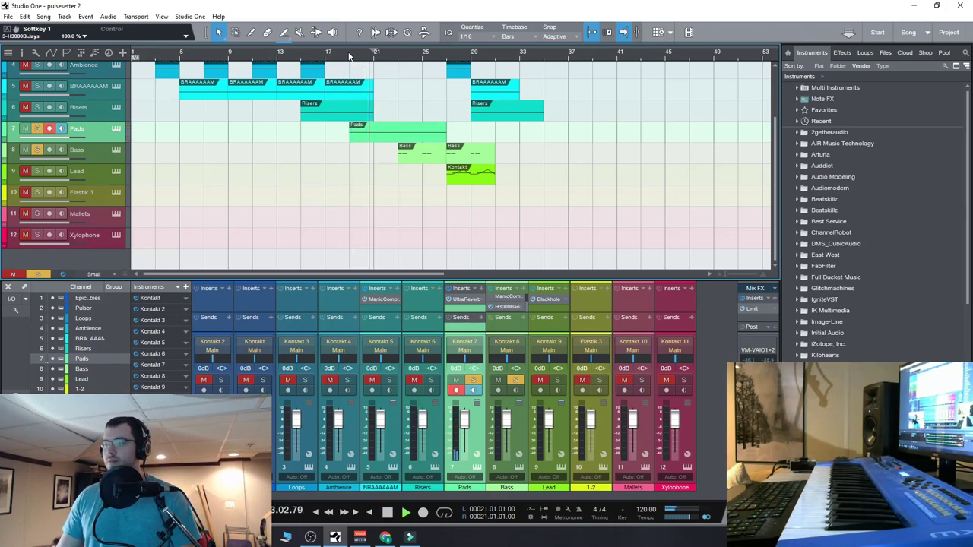
click(387, 514)
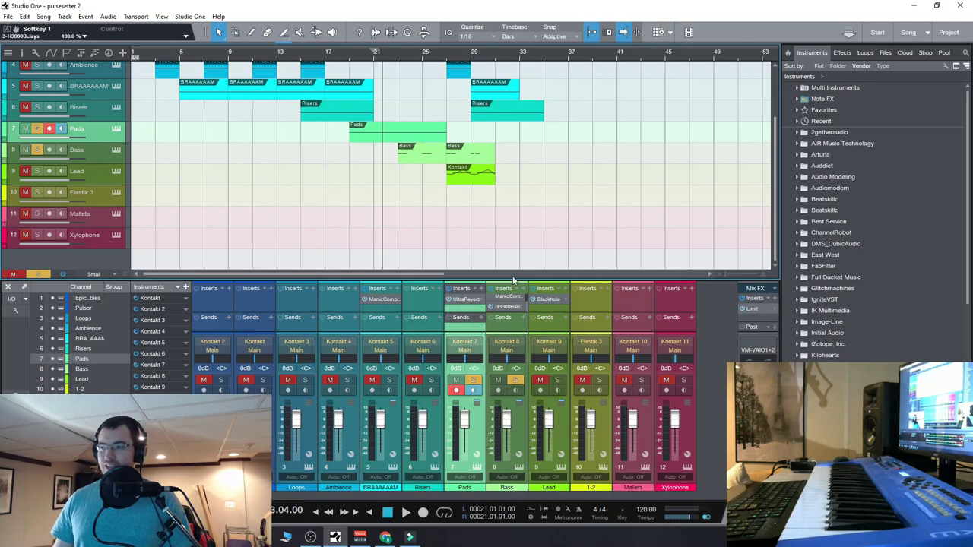
Open the UltraReverb insert on the Pads channel and look over its preset categories.
click(467, 299)
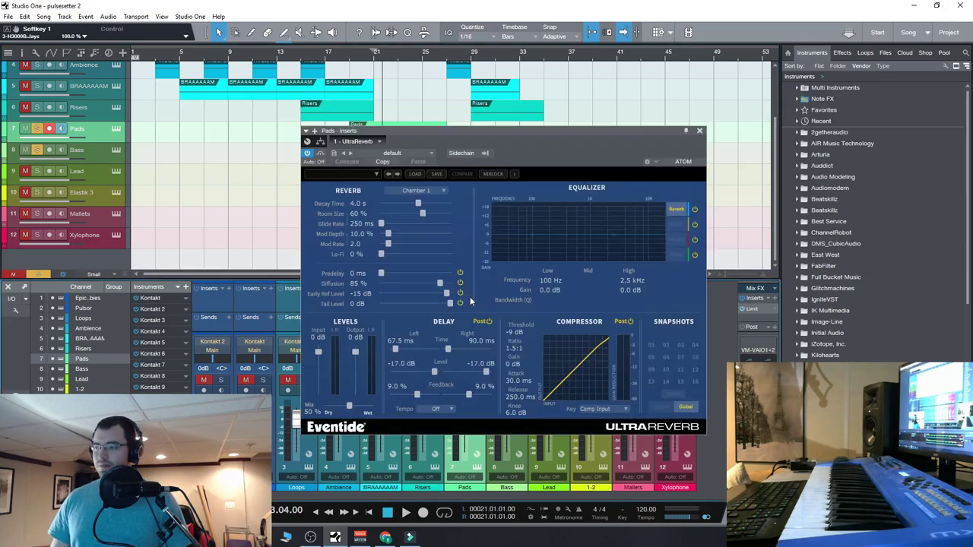
drag(476, 131, 431, 115)
click(328, 158)
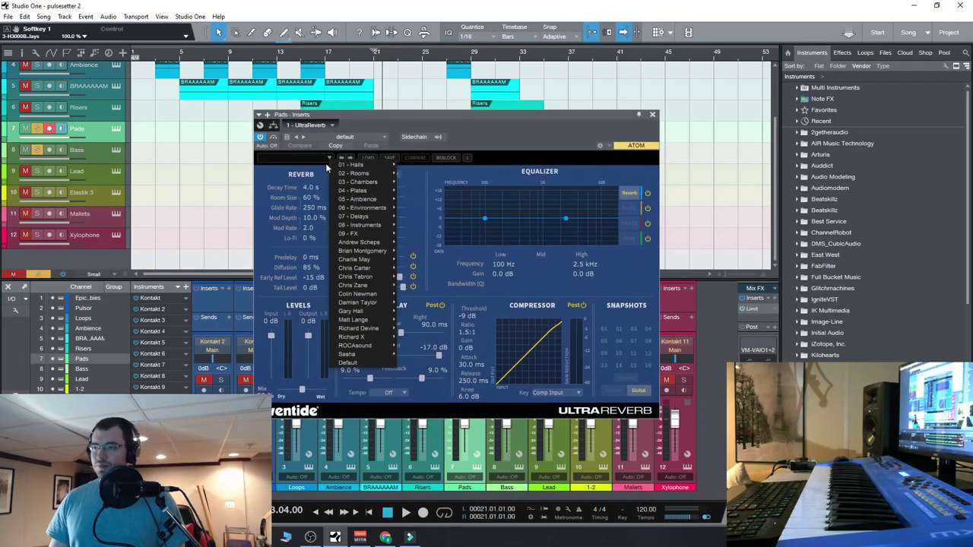
mouse_move(362, 165)
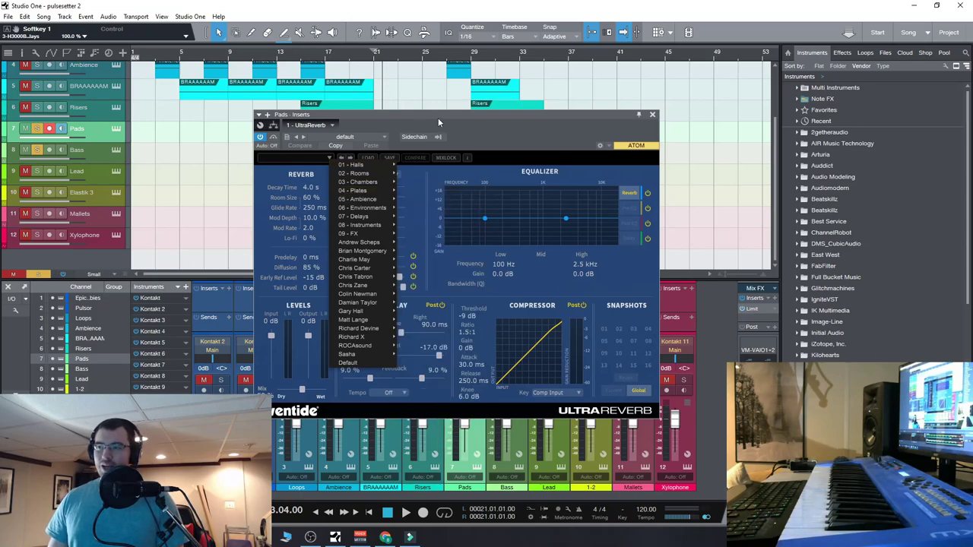
drag(437, 117, 423, 119)
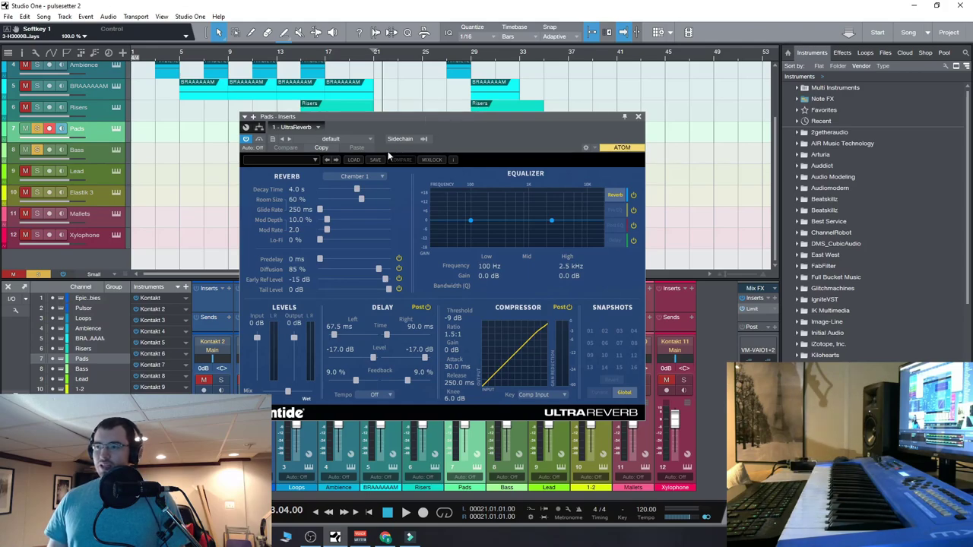
Browse the UltraReverb preset categories and load the Doom Cave preset from 06 - Environments.
click(313, 162)
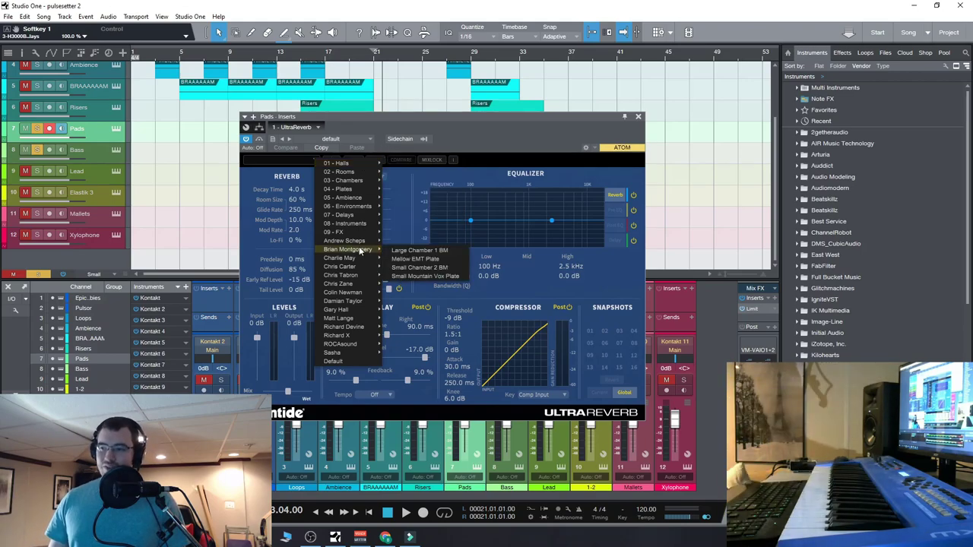
mouse_move(354, 294)
mouse_move(358, 242)
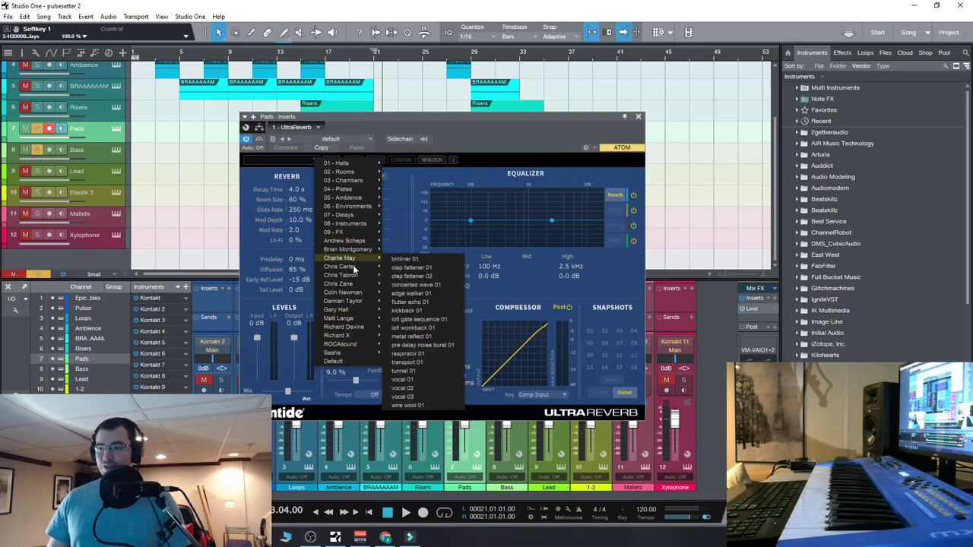
mouse_move(352, 261)
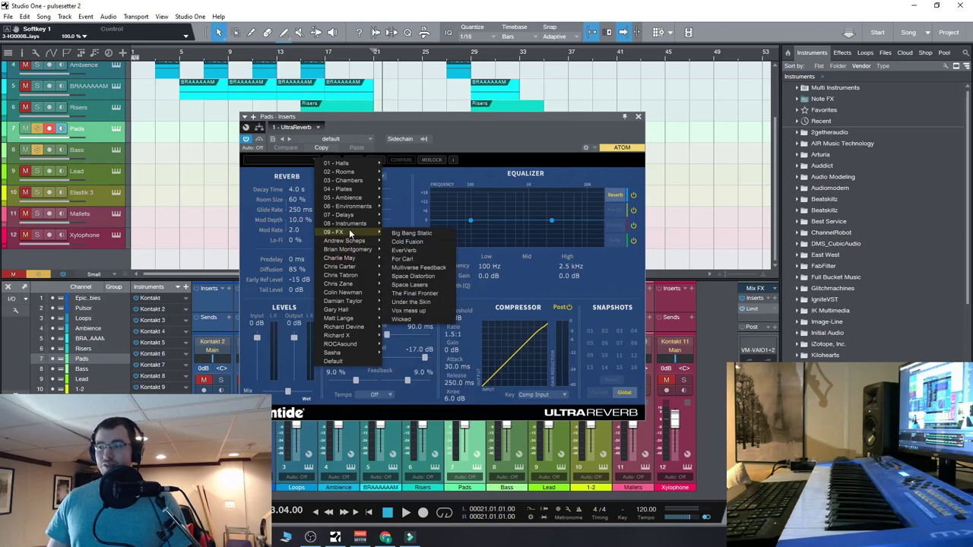
mouse_move(363, 207)
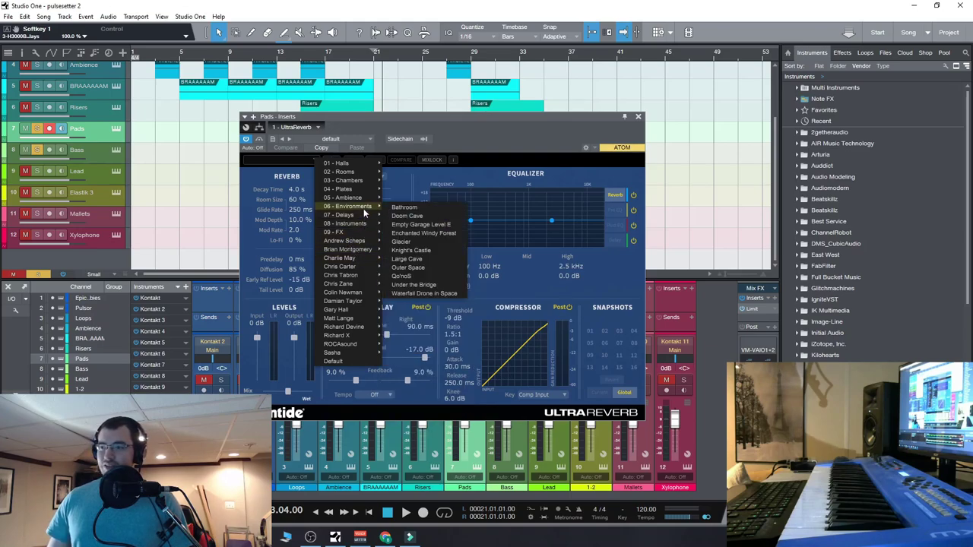
click(430, 218)
Close the UltraReverb window and play the Pads part to audition the Doom Cave preset, stopping after a few bars.
click(637, 116)
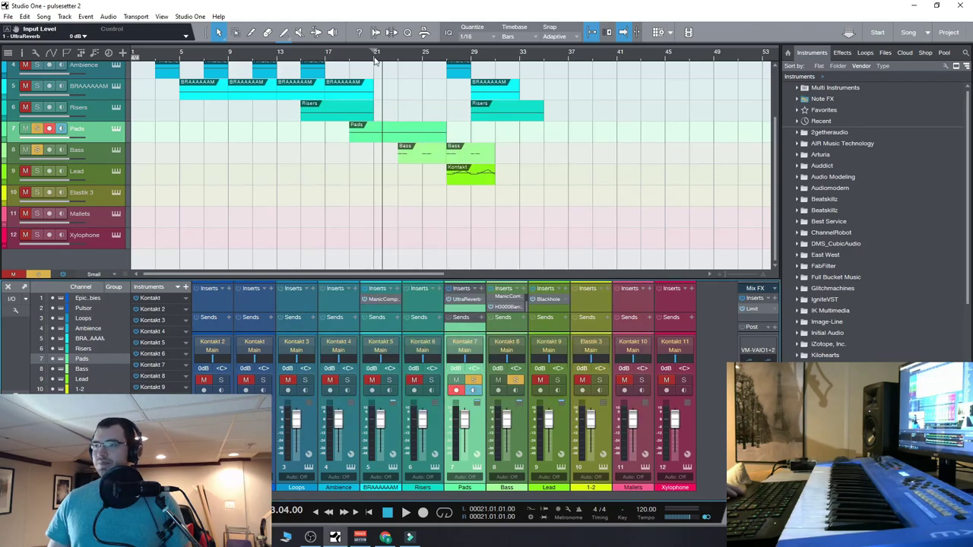
key(space)
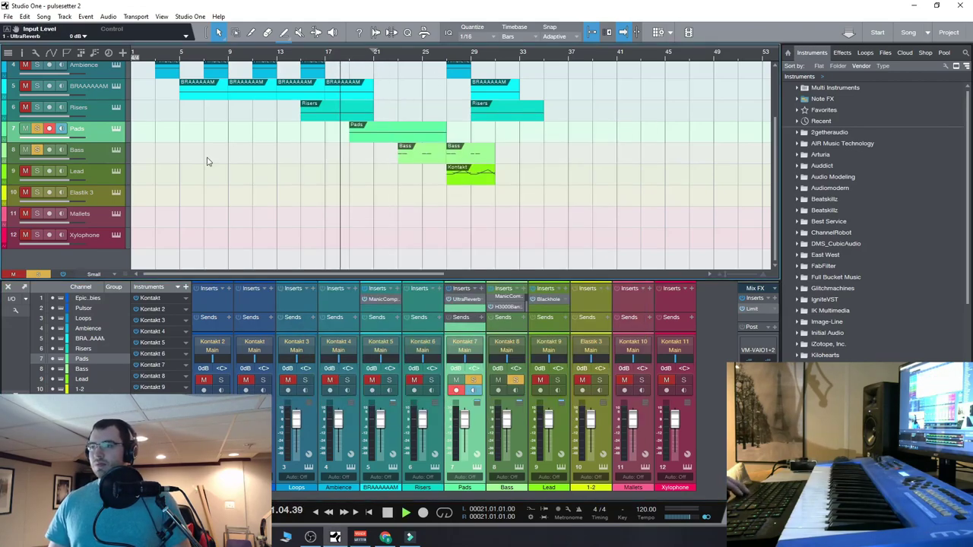
click(387, 513)
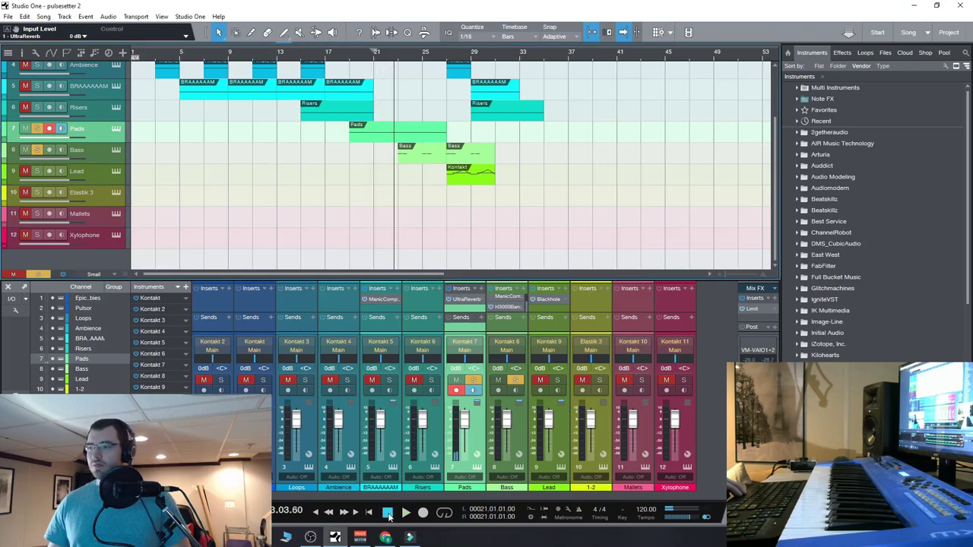
Reopen UltraReverb on the Pads channel and advance to the Empty Garage Level E preset.
click(466, 300)
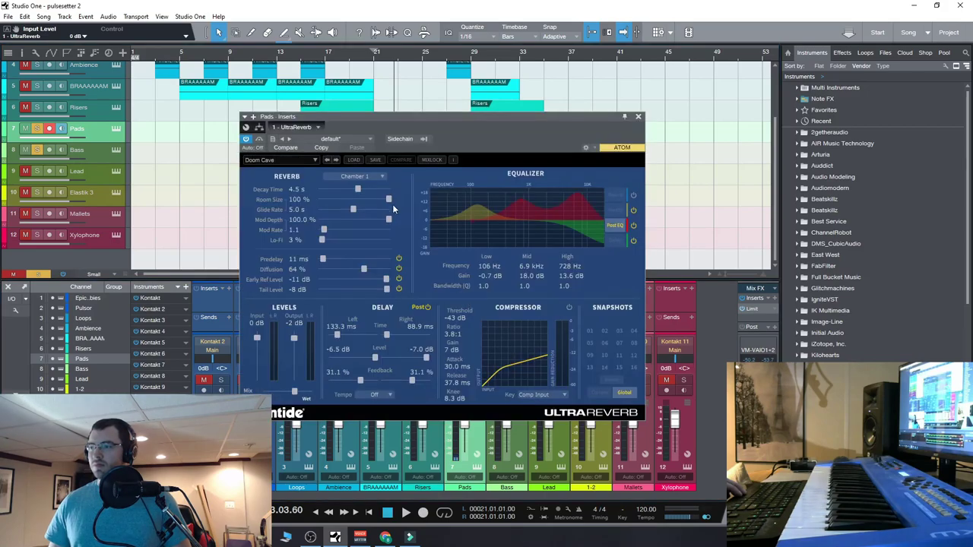
click(336, 160)
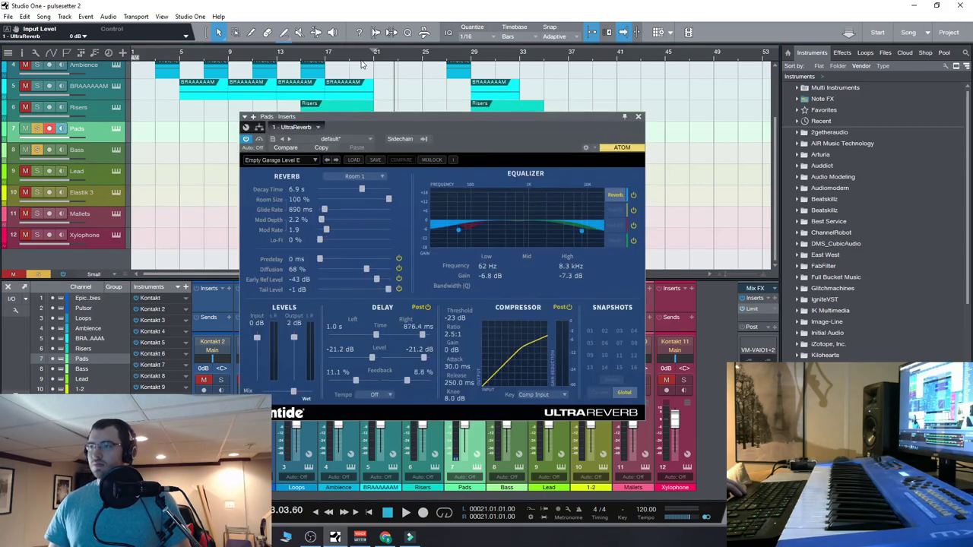
drag(433, 120, 428, 156)
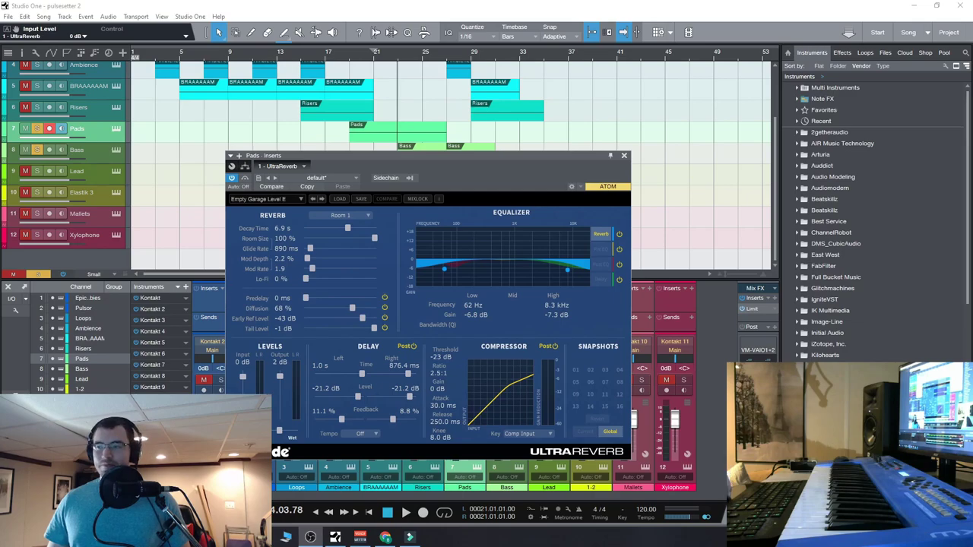
Advance UltraReverb to the Enchanted Windy Forest preset and raise the Pads channel volume to +2.3 dB during playback.
click(322, 200)
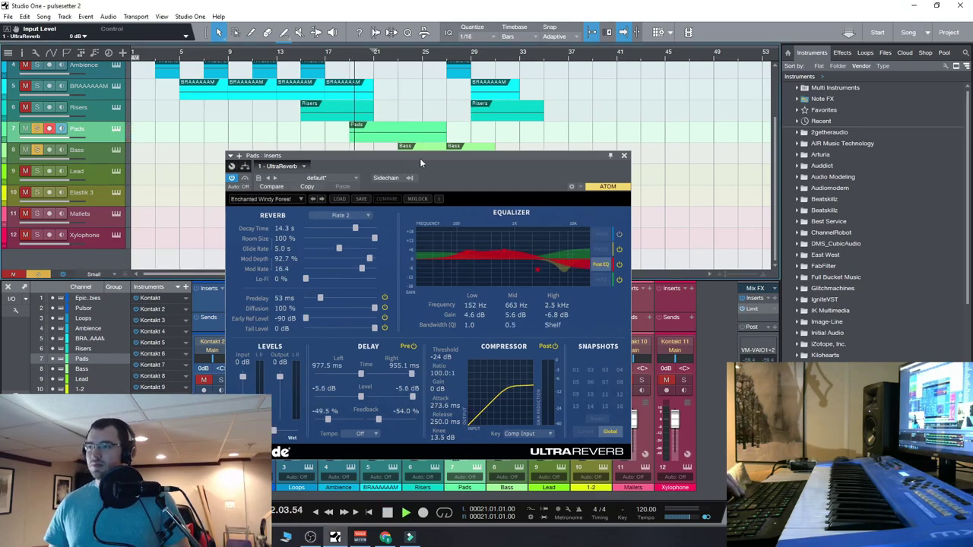
drag(420, 157, 433, 58)
drag(465, 425, 468, 421)
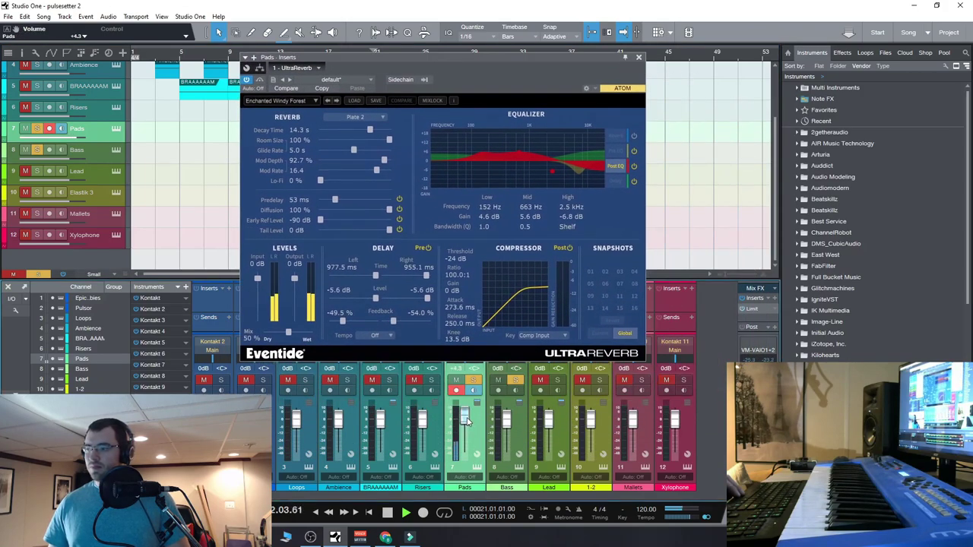
drag(479, 59, 452, 132)
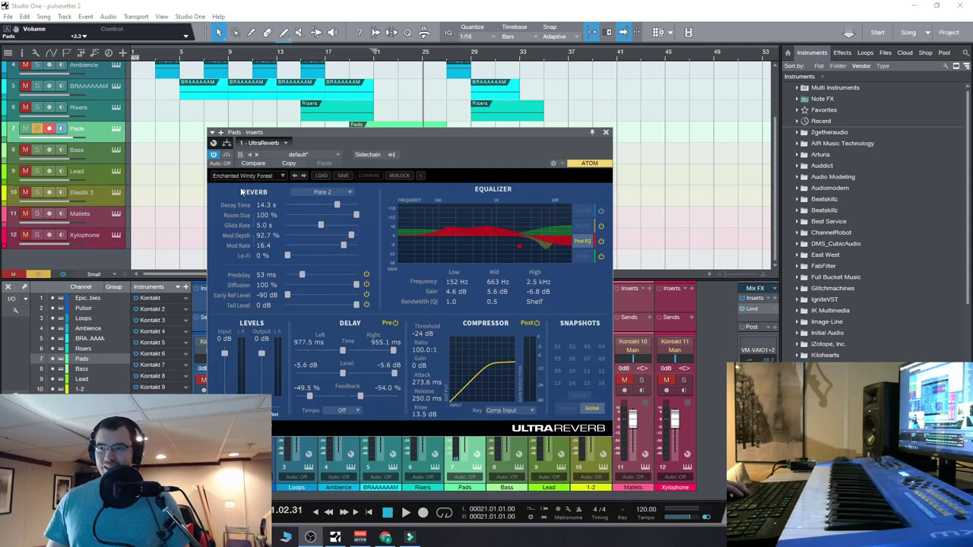
click(386, 513)
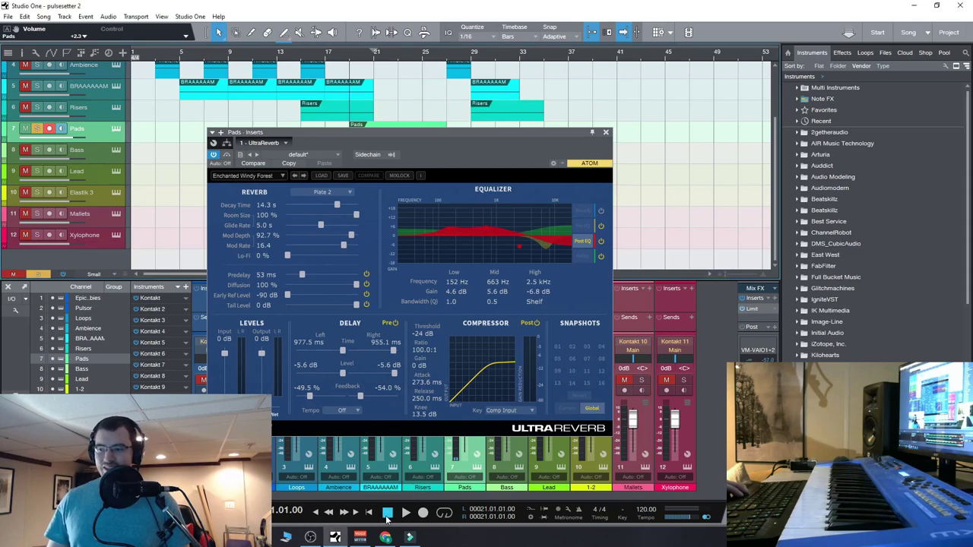
Advance the Pads channel's UltraReverb to the Glacier preset and play the part to audition it.
click(606, 132)
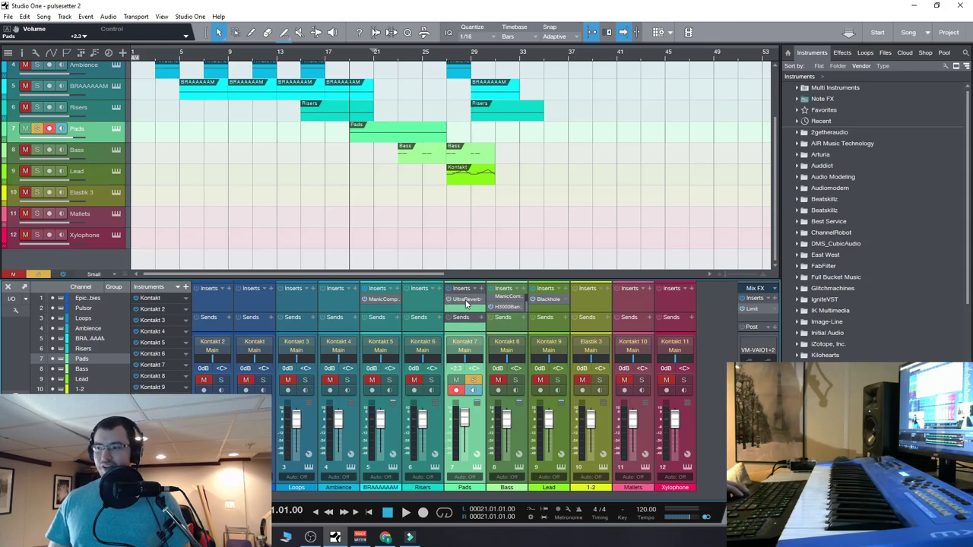
double_click(453, 300)
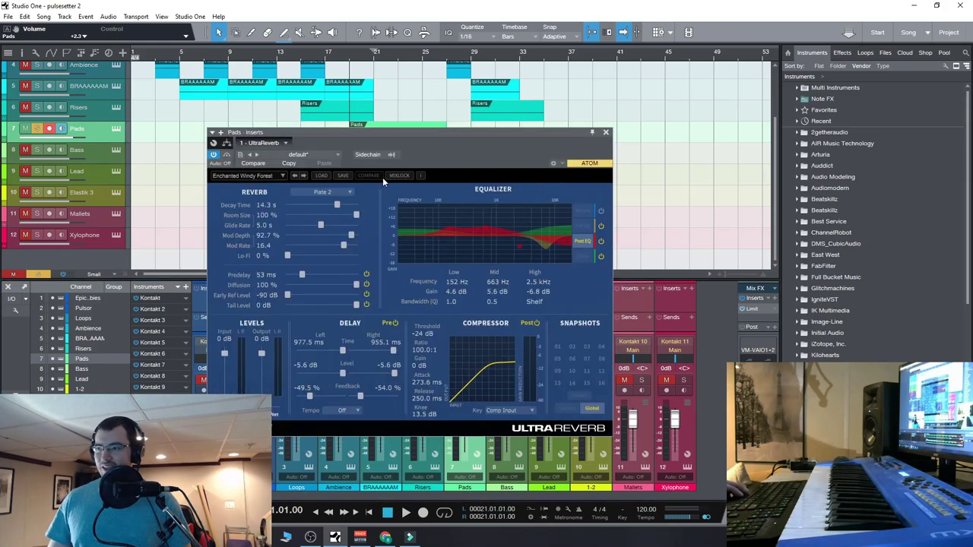
click(302, 176)
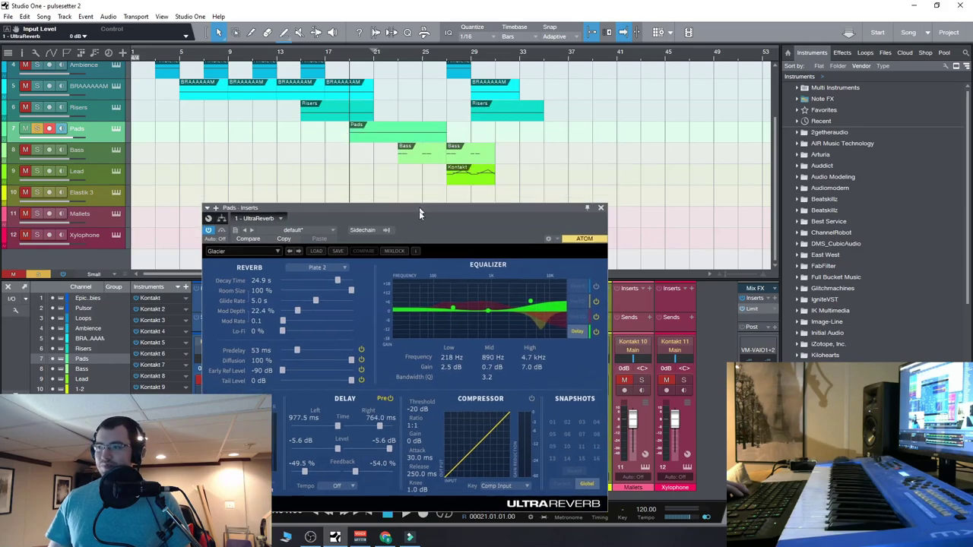
drag(423, 131, 412, 116)
key(space)
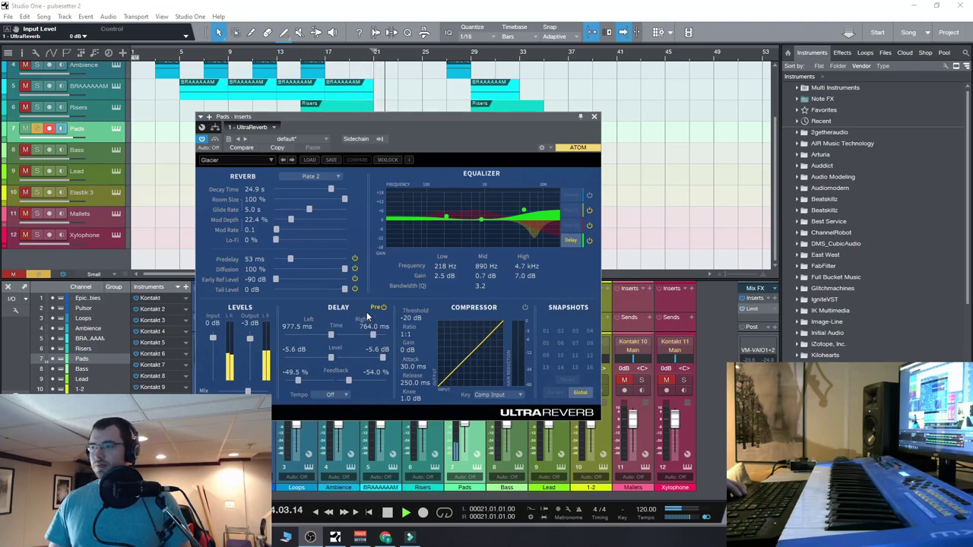
Browse UltraReverb's preset categories for the Pads channel and load the Just Reflections 1 preset from the Ambience category.
drag(474, 121, 489, 161)
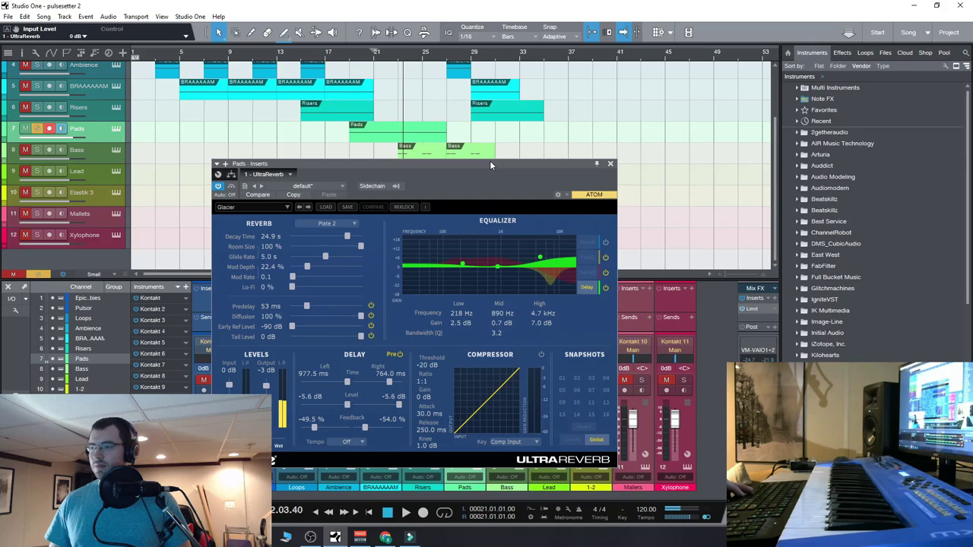
click(287, 208)
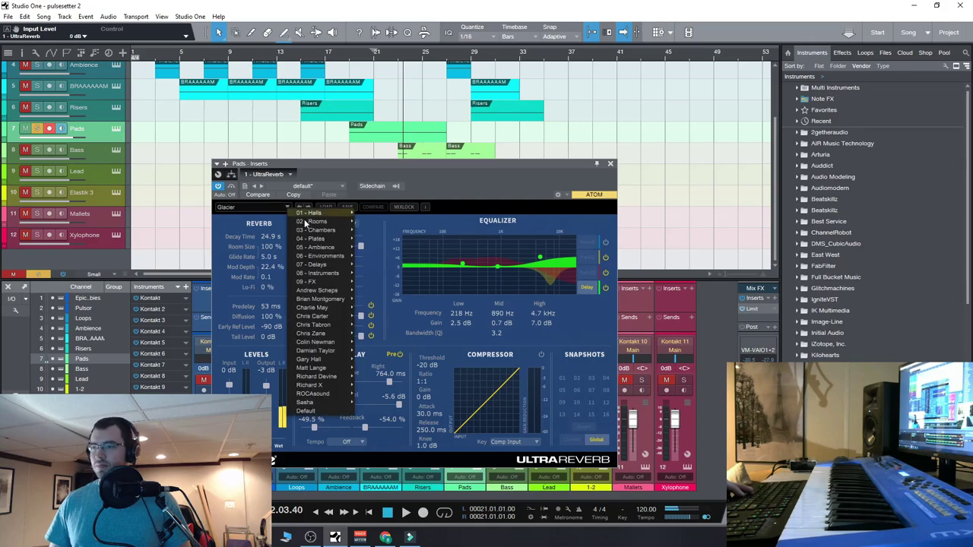
mouse_move(344, 292)
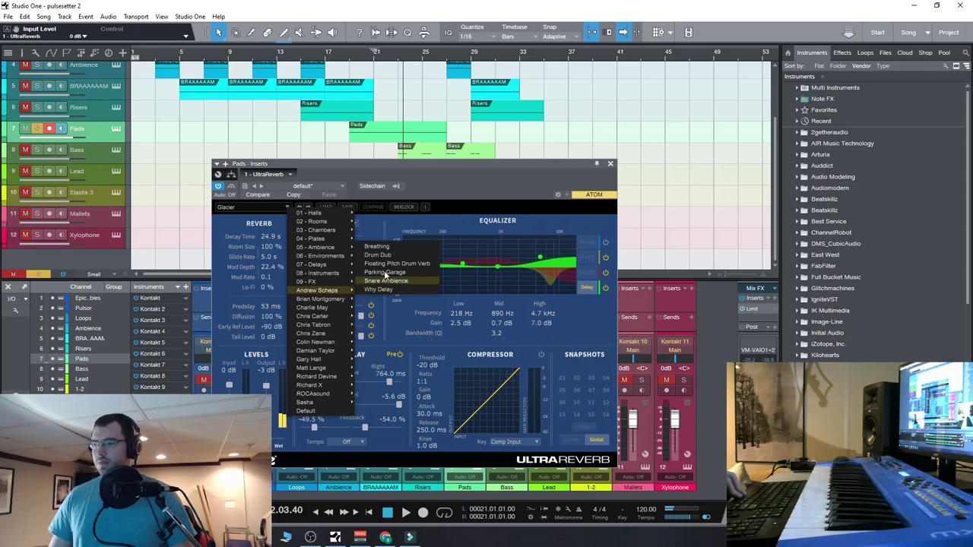
mouse_move(327, 238)
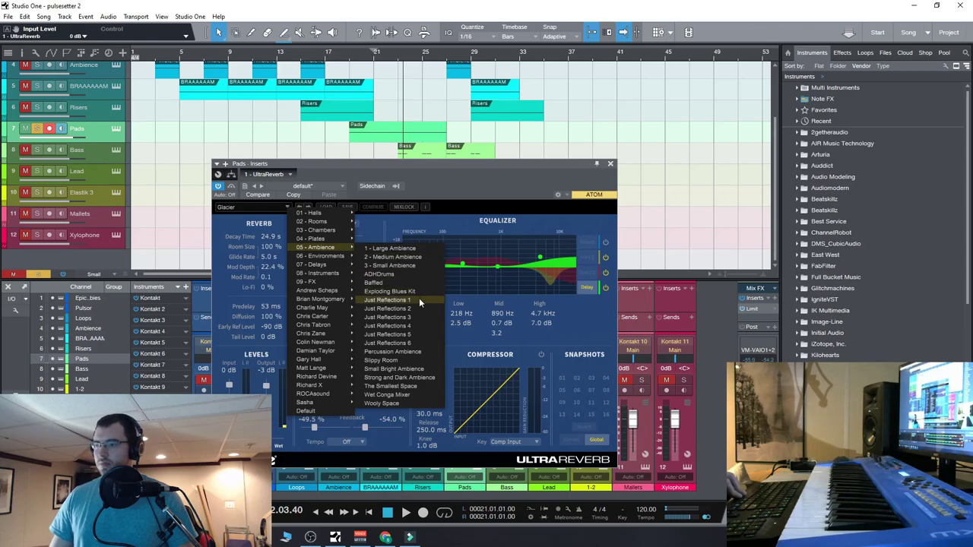
click(419, 299)
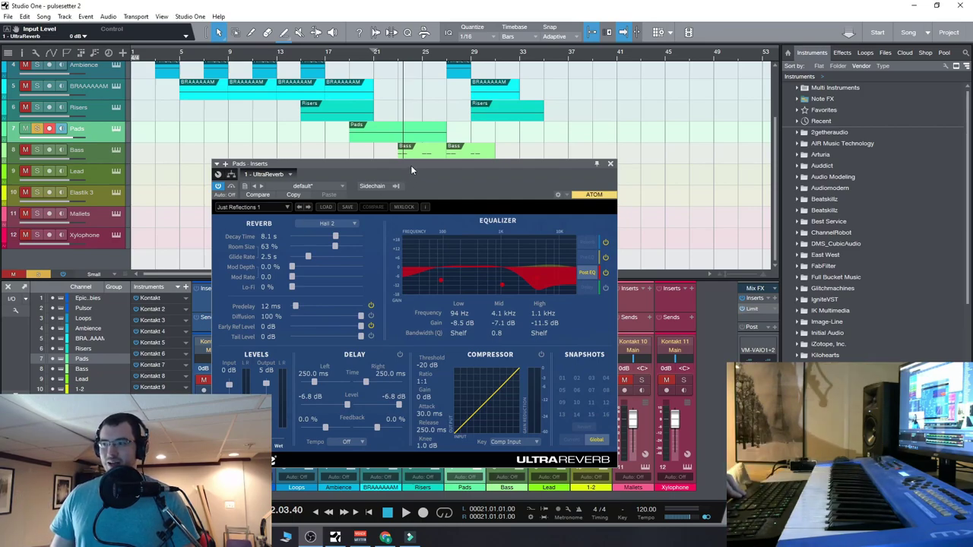
Load the 2 - Medium Hall preset from the Halls category into the Pads channel's UltraReverb.
drag(414, 171, 395, 163)
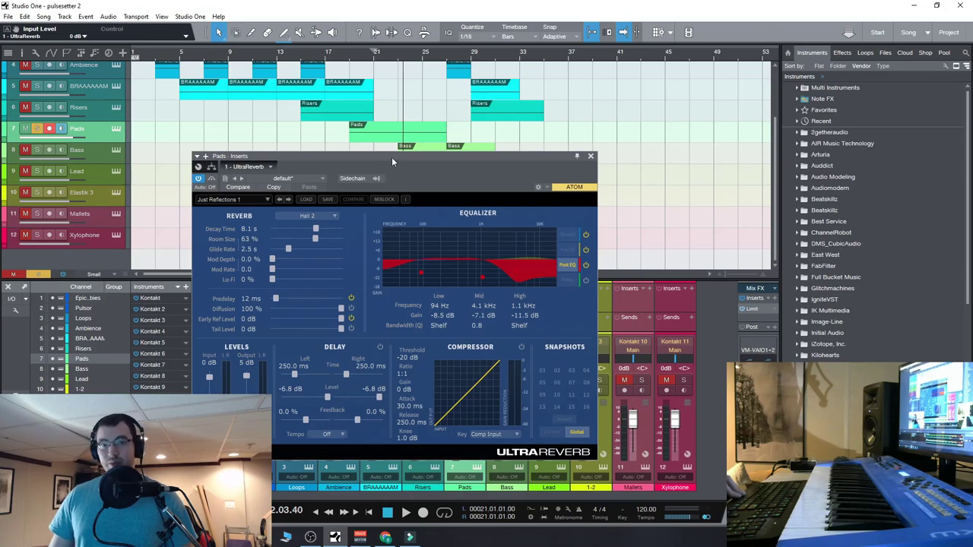
drag(393, 156, 383, 145)
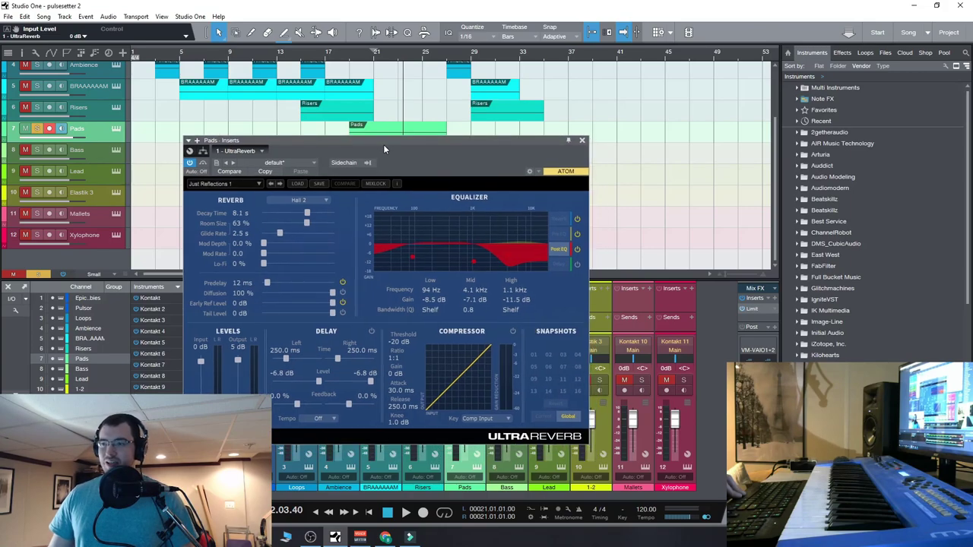
click(259, 184)
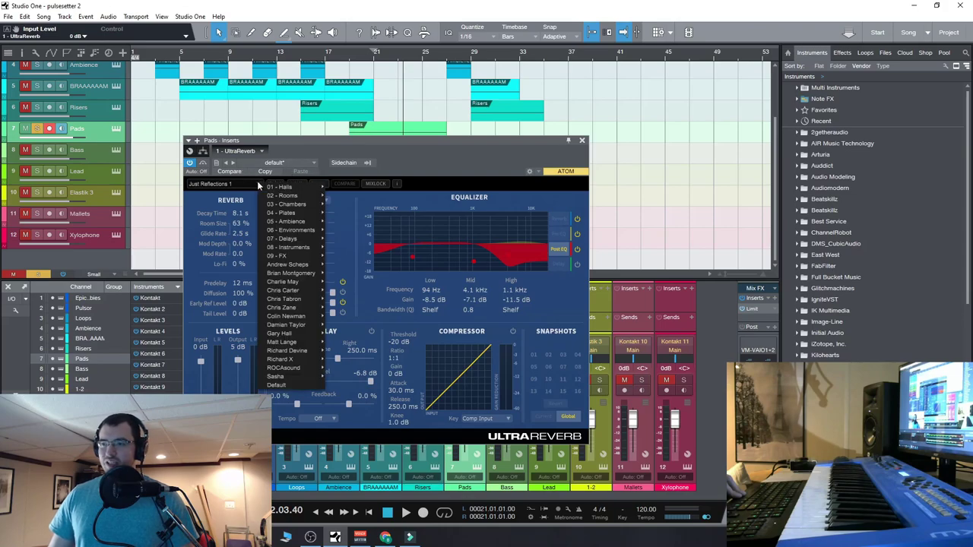
click(347, 199)
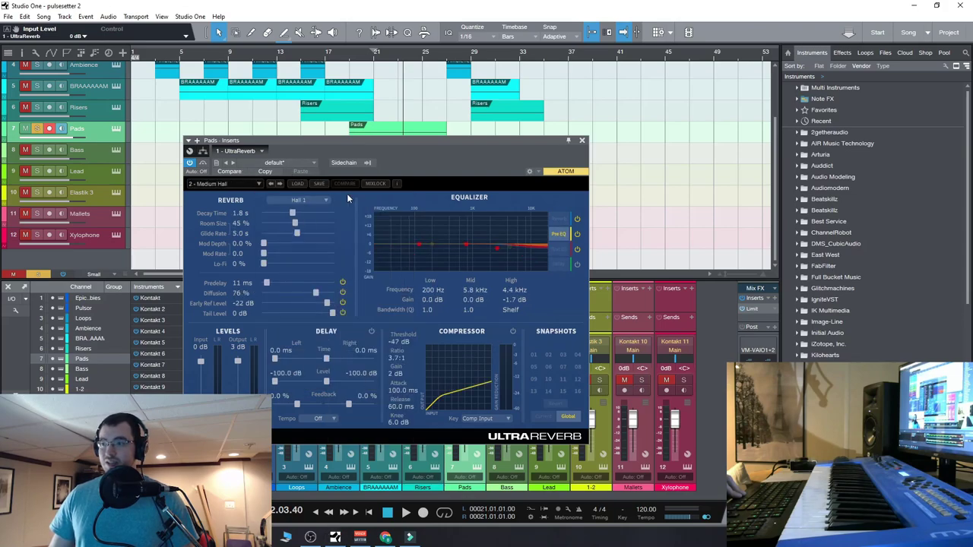
Close the Pads channel's UltraReverb window and place the playhead at the start of the Pads clip.
click(259, 184)
mouse_move(259, 187)
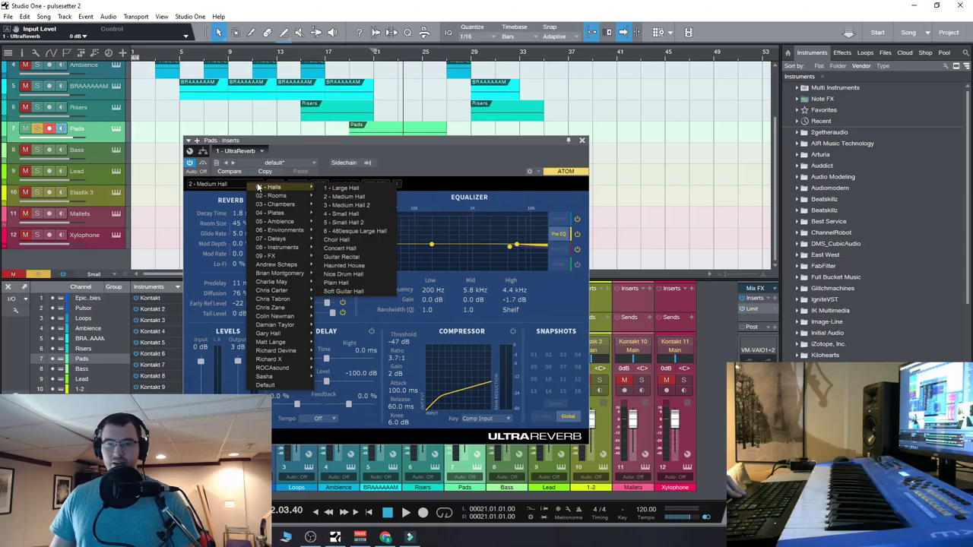
drag(428, 139, 412, 145)
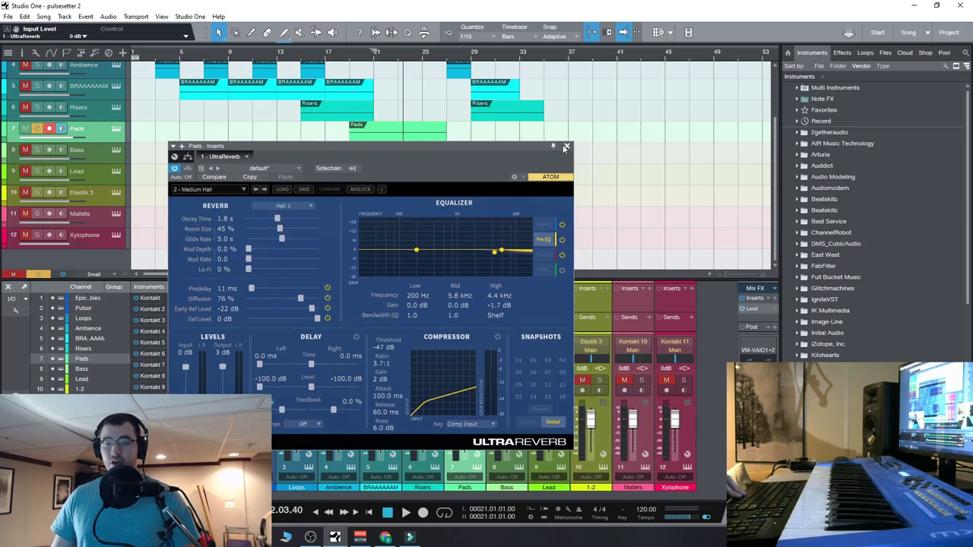
click(566, 146)
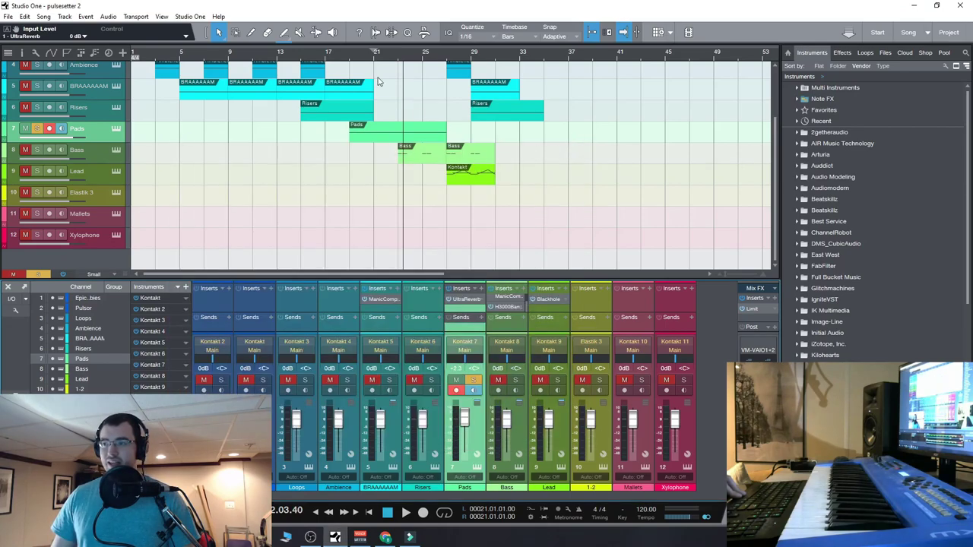
click(350, 62)
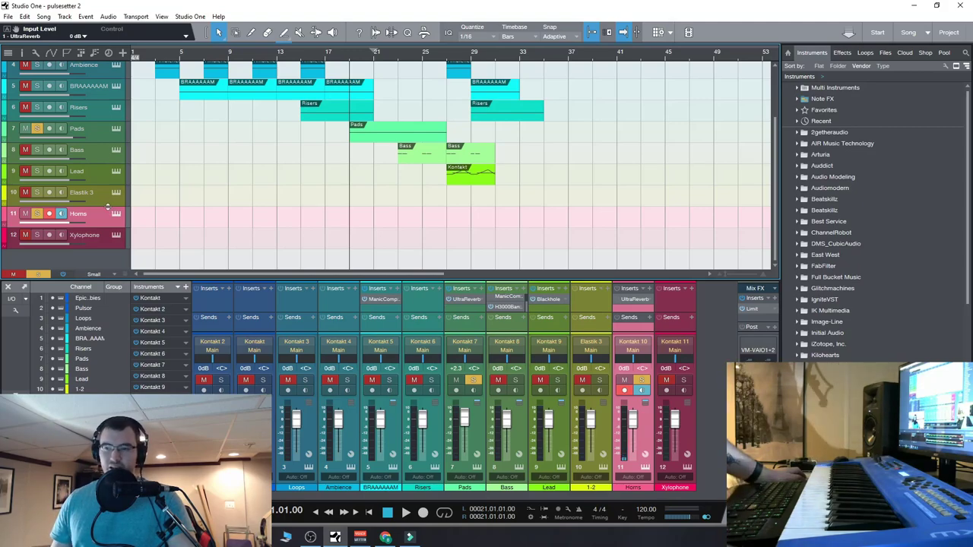
Open UltraReverb on the Horns channel and load the 1 - Large Hall preset from the Halls category.
click(633, 300)
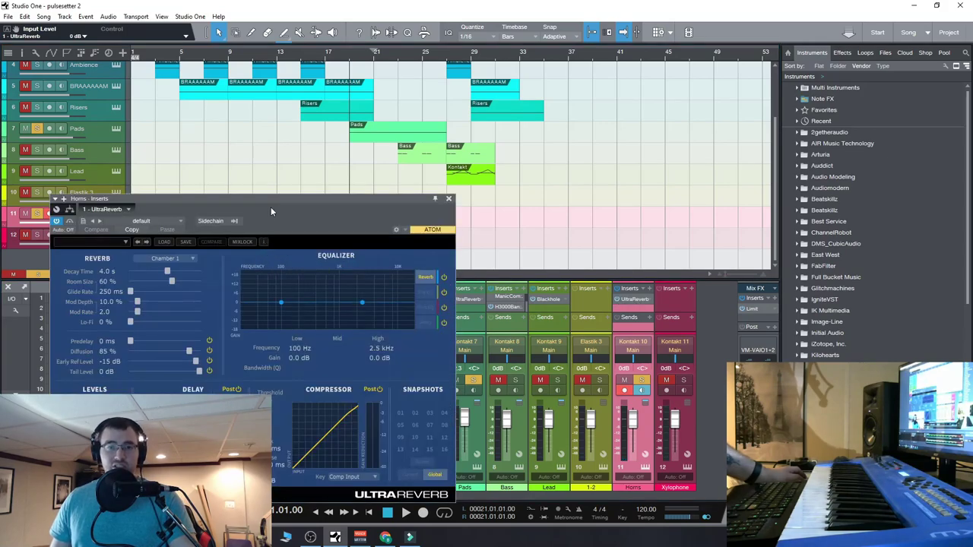
drag(268, 198, 287, 194)
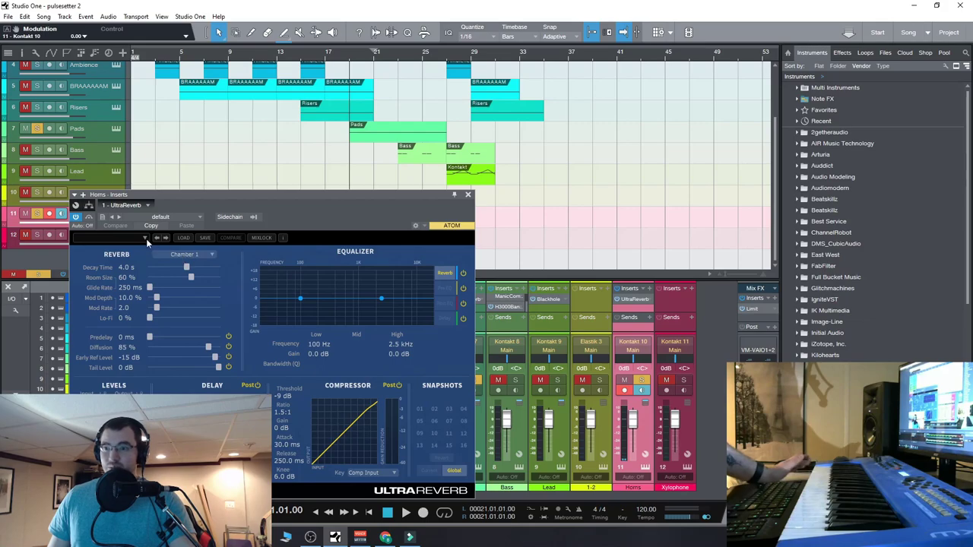
click(137, 238)
mouse_move(162, 247)
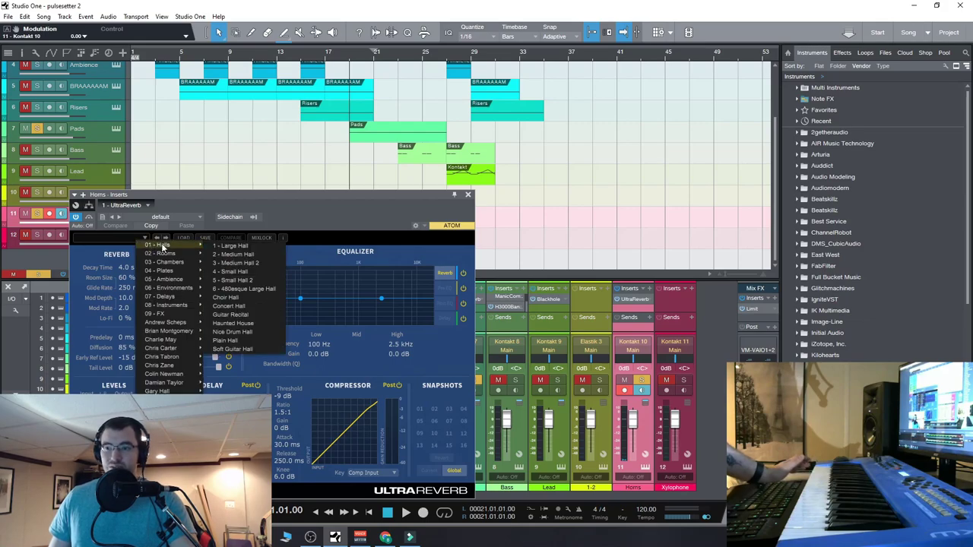
click(230, 246)
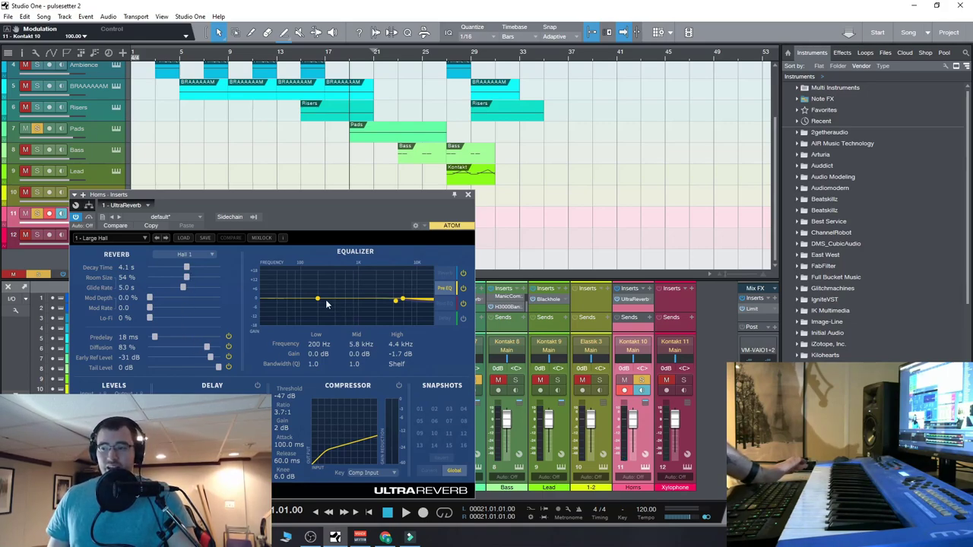
Browse the Chambers, Environments and FX preset categories in the Horns channel's UltraReverb and close its window.
drag(283, 194, 293, 189)
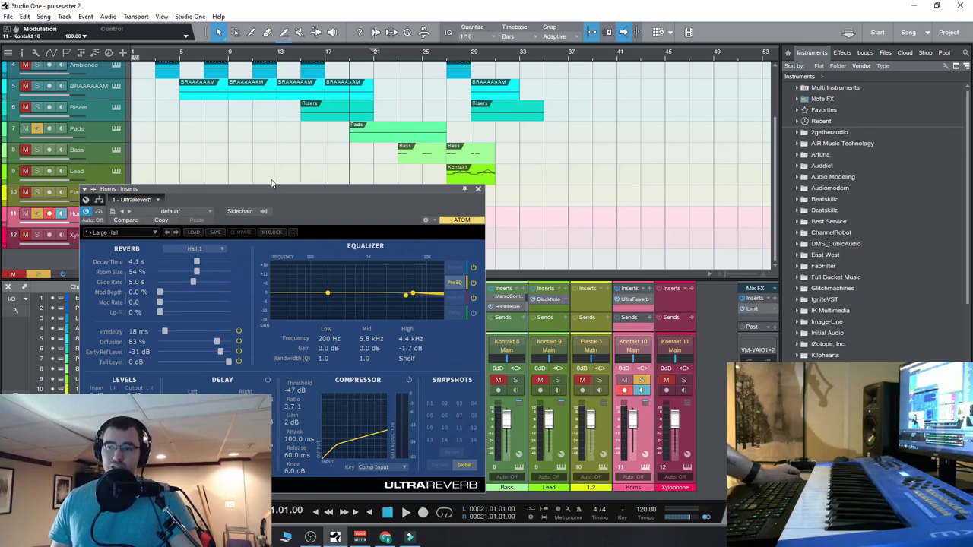
click(152, 232)
mouse_move(202, 255)
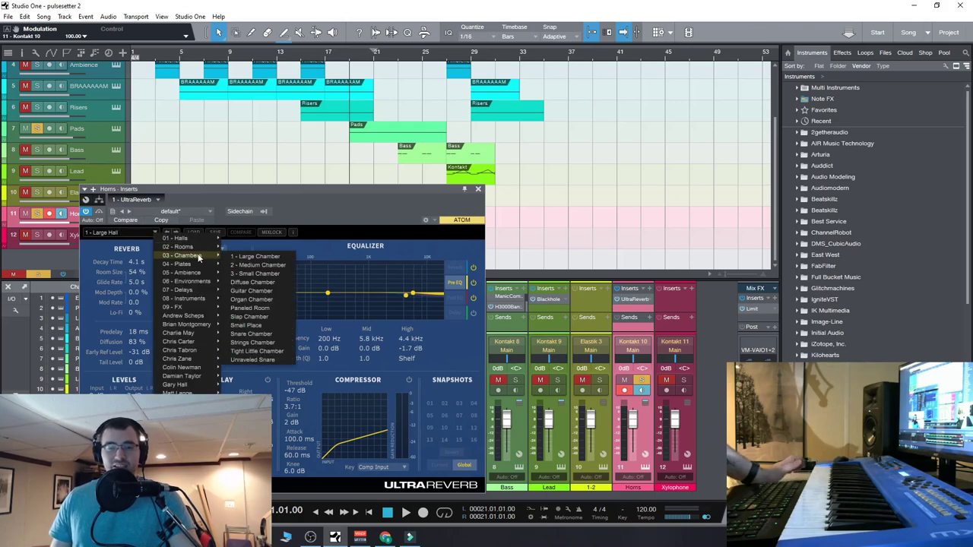
mouse_move(203, 282)
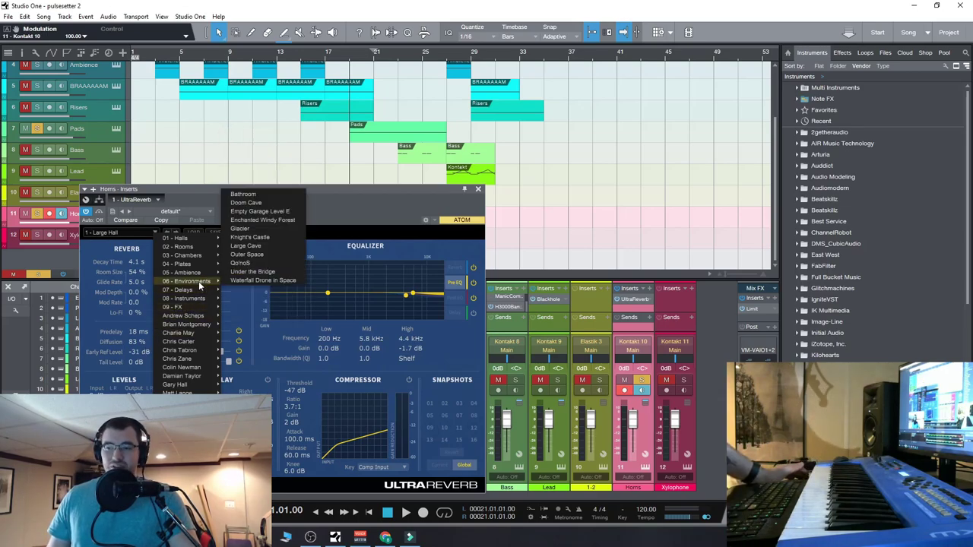
mouse_move(187, 308)
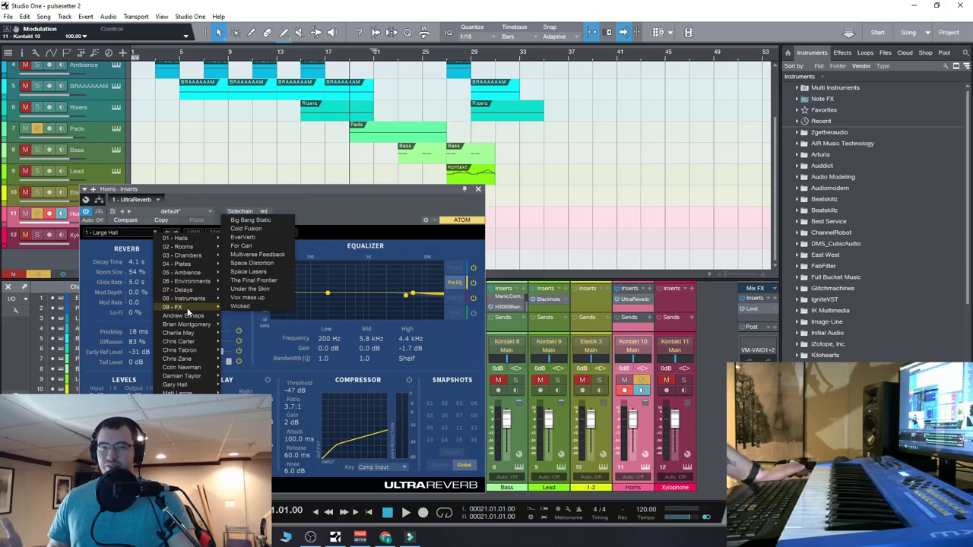
click(478, 188)
click(477, 188)
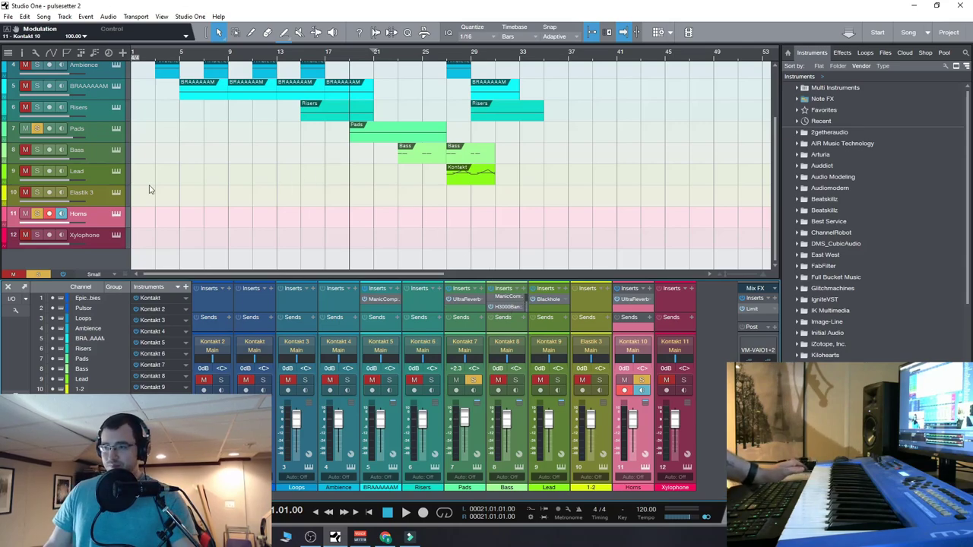
Solo the Bass track in place of Pads, play from the start of its first clip and raise its channel volume to +6.9 dB.
click(97, 137)
click(38, 151)
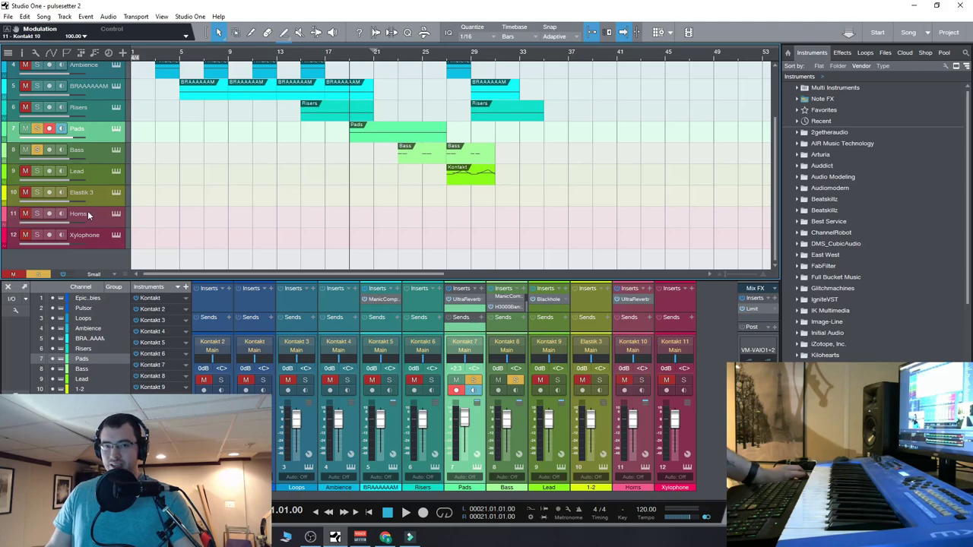
click(397, 60)
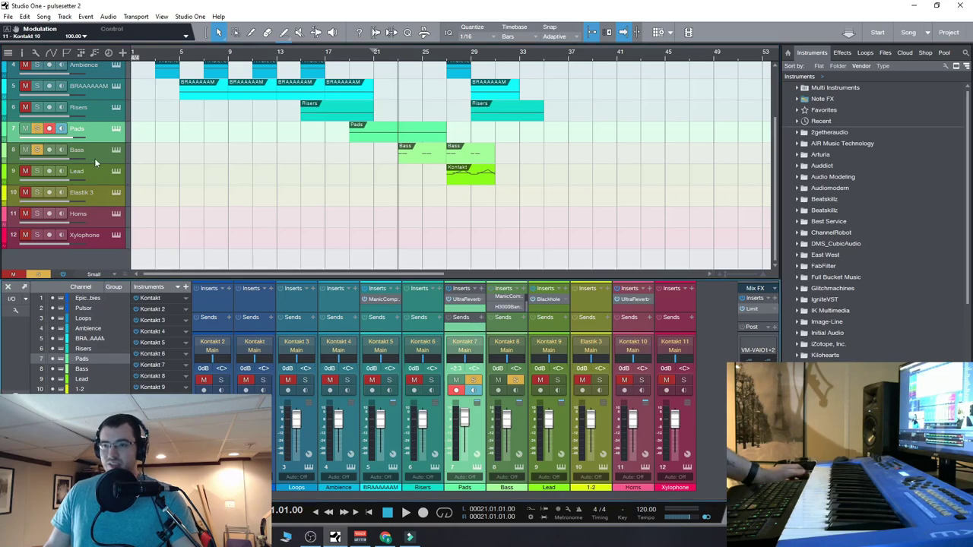
click(405, 513)
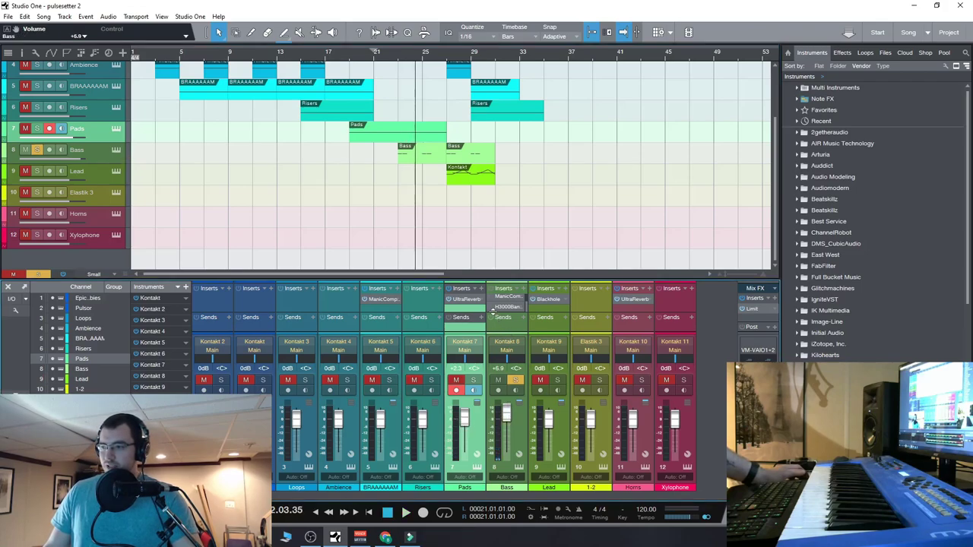
Return to the start of the first Bass clip and replay the soloed Bass part, stopping at the second Bass clip.
key(space)
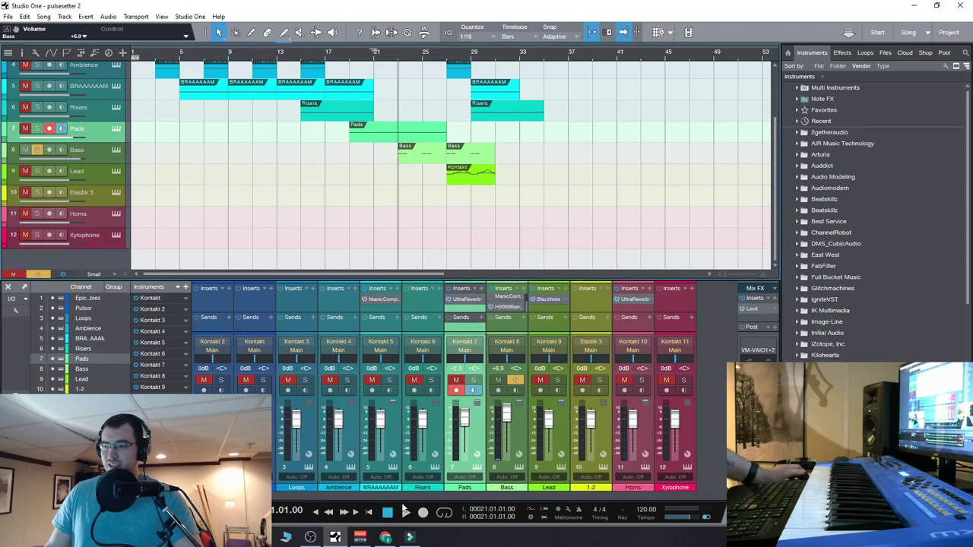
click(405, 514)
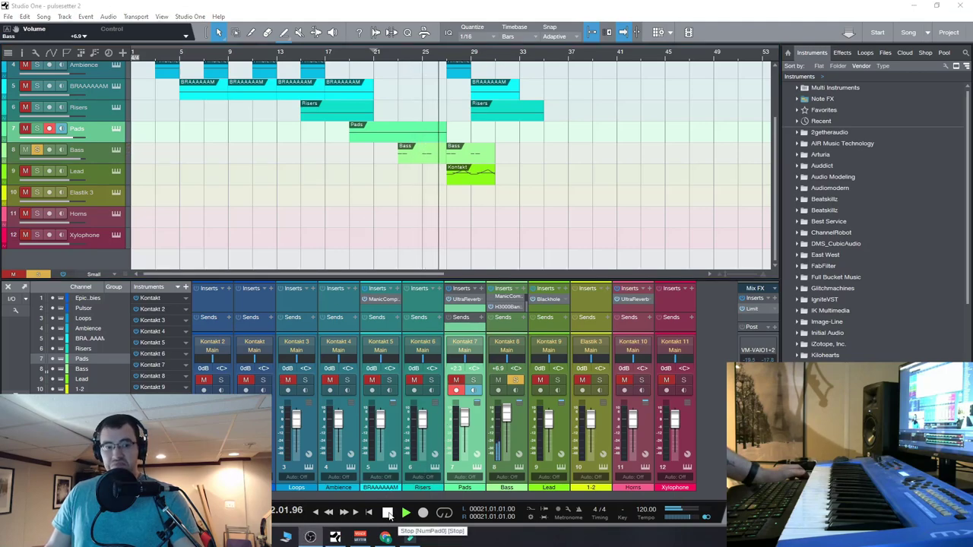
click(387, 513)
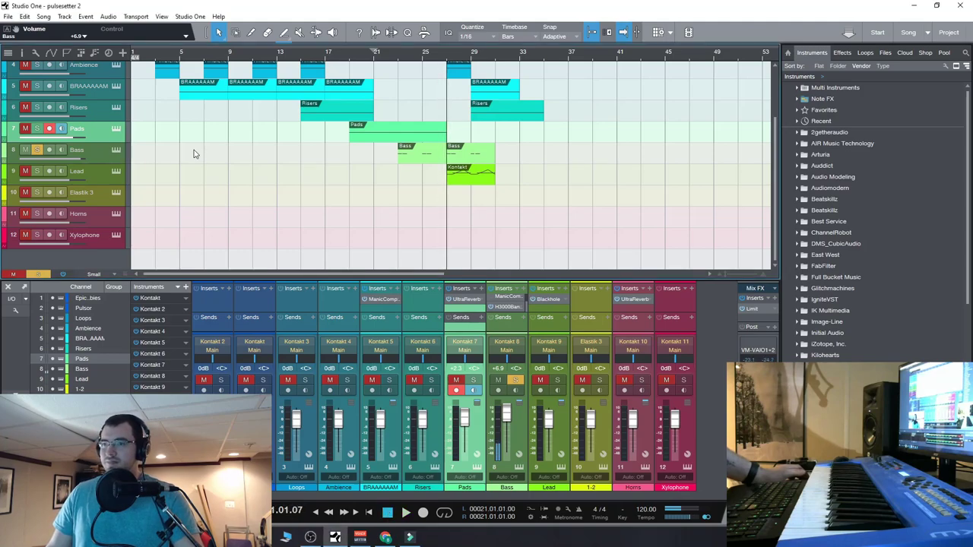
Select the Bass track, open its H3000 Band Delays insert, load the 481-SWEEP 8 preset and close the plug-in window.
click(90, 152)
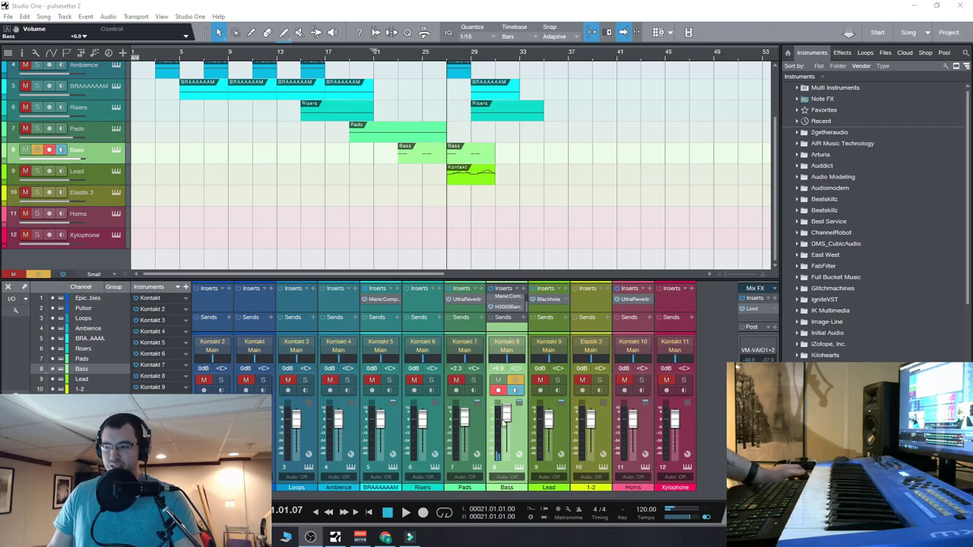
click(505, 306)
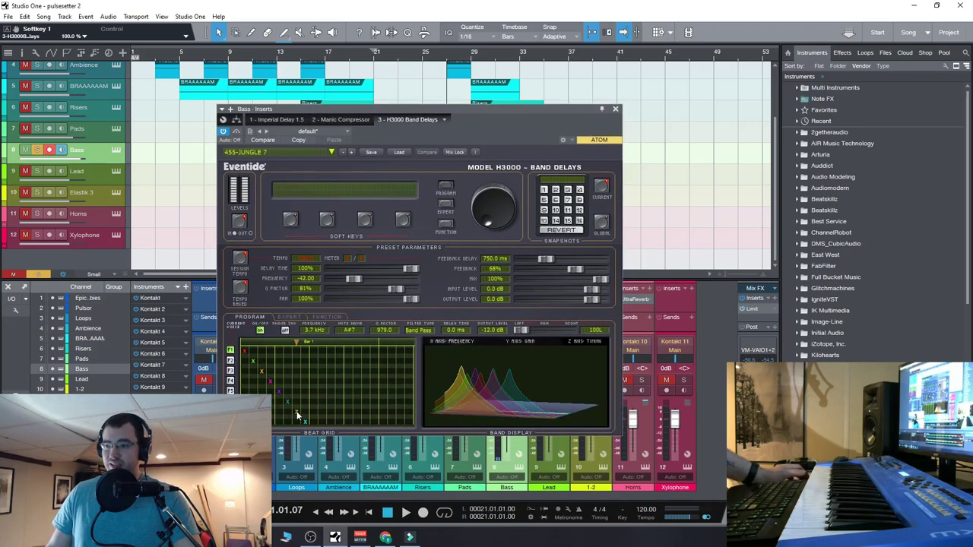
drag(401, 140, 346, 64)
click(278, 109)
mouse_move(334, 116)
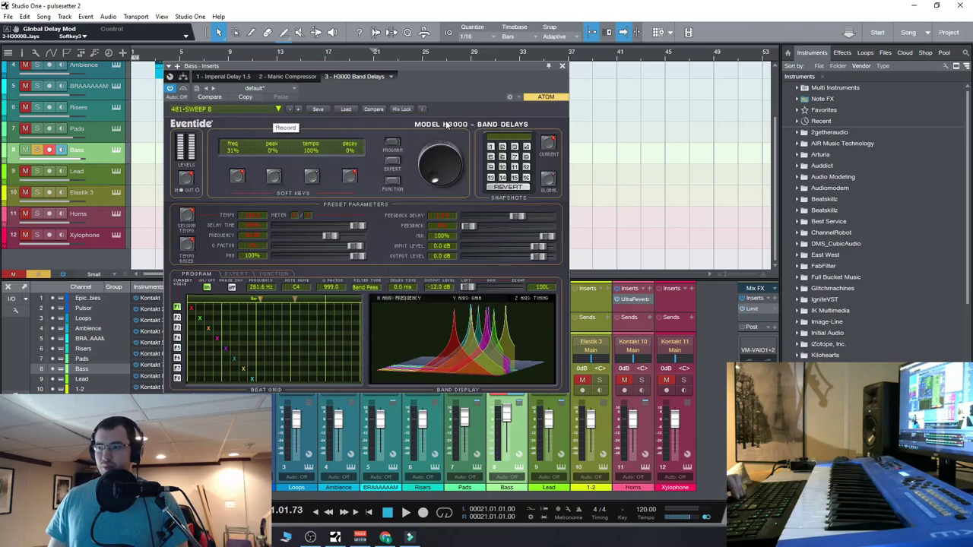
click(446, 124)
click(562, 65)
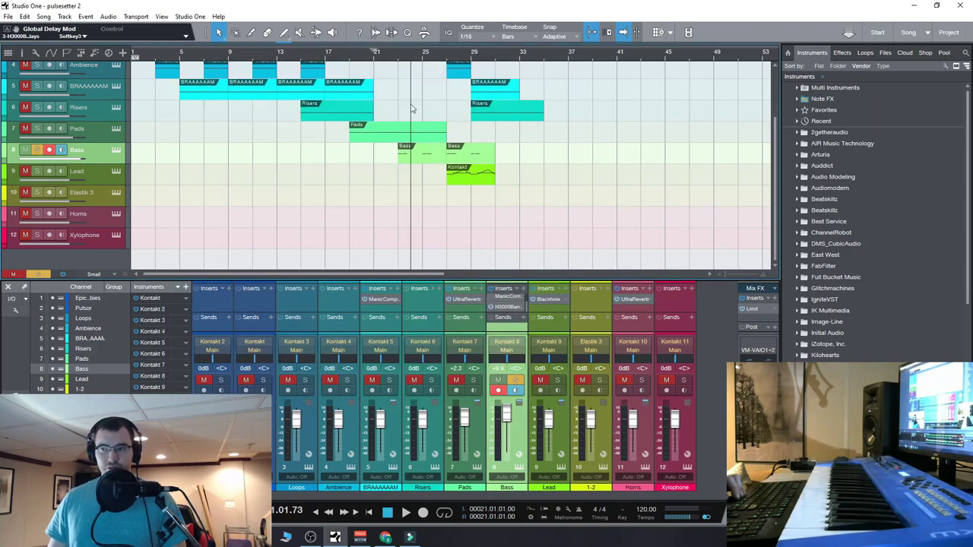
Play the Bass part from the start of its first clip and reopen the H3000 Band Delays window below that clip.
click(397, 58)
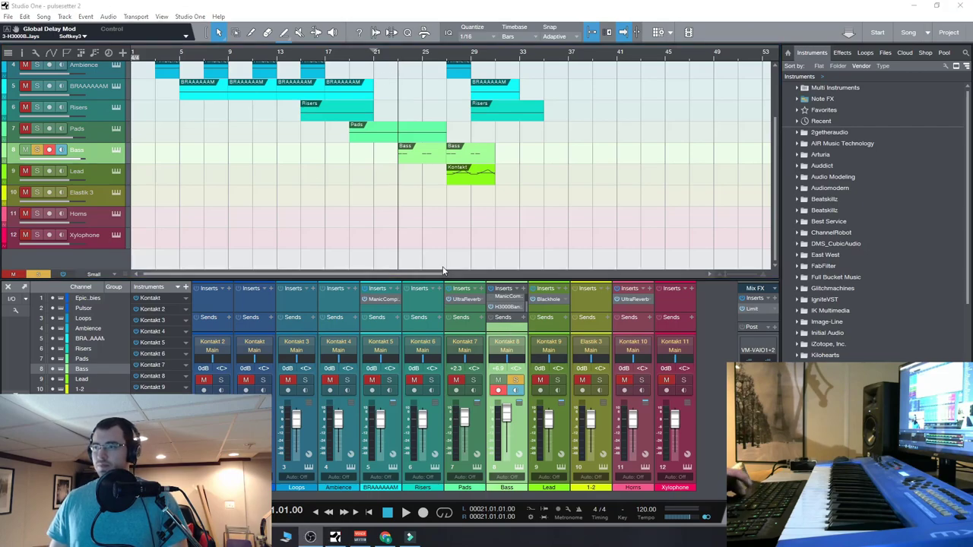
key(space)
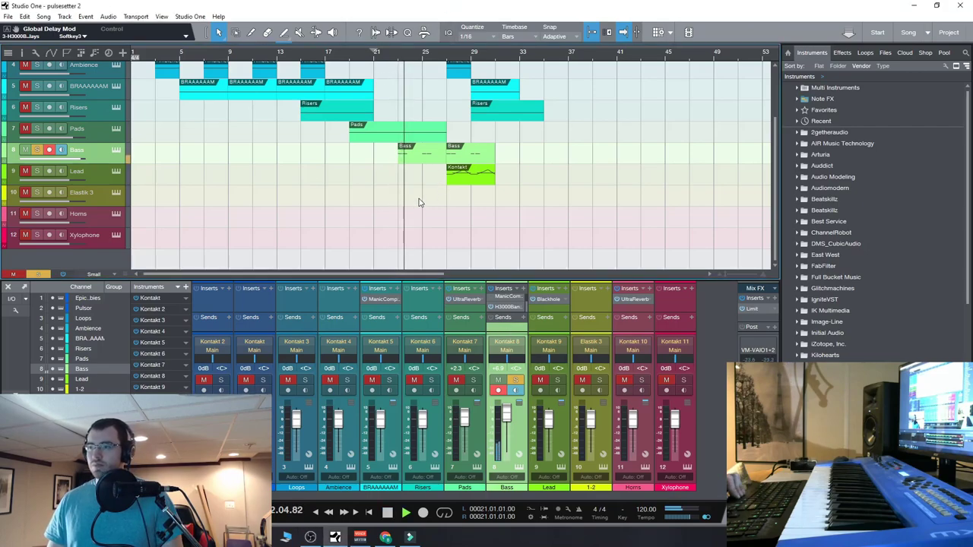
click(501, 307)
drag(389, 60, 449, 166)
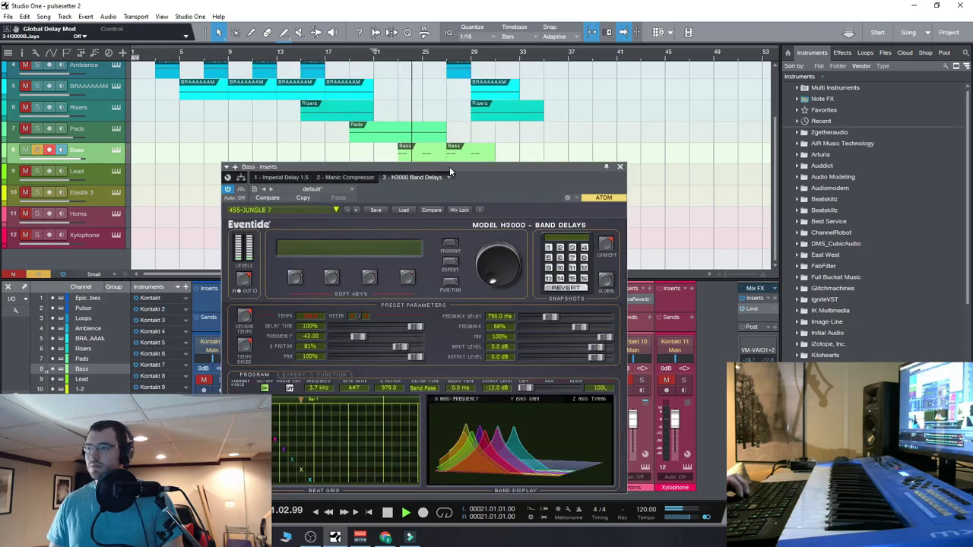
Advance the Bass H3000 Band Delays to the 481-SWEEP 8 preset during playback, minimize the interrupting deletion dialog and stop playback.
click(357, 210)
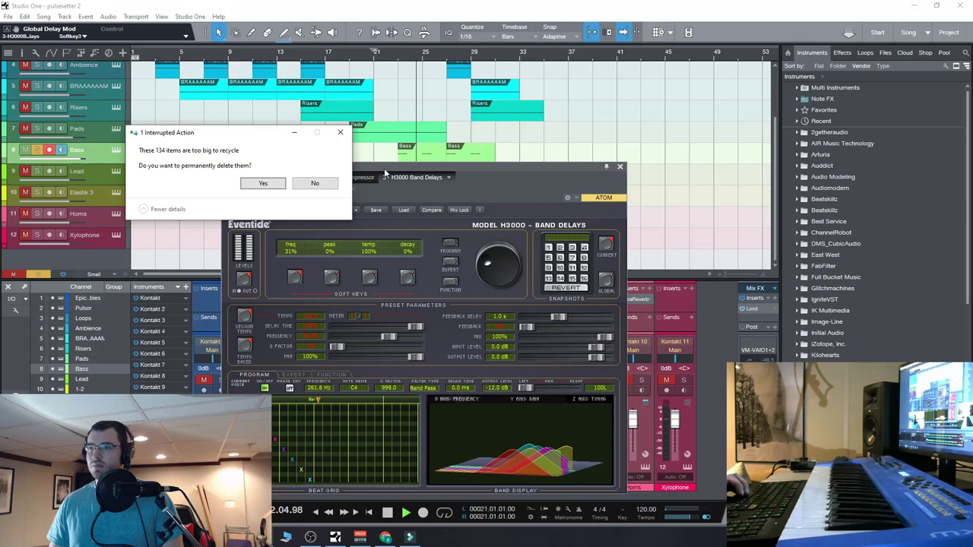
click(294, 132)
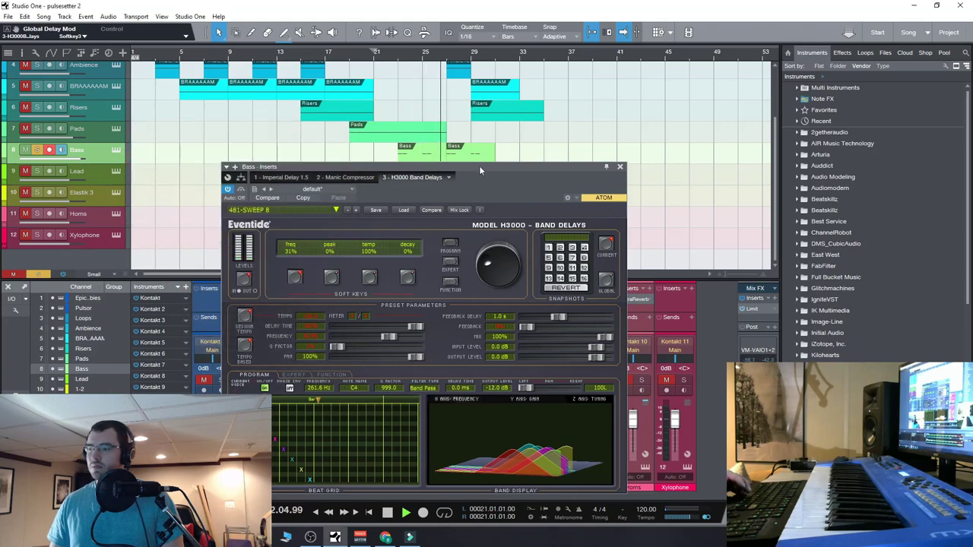
key(space)
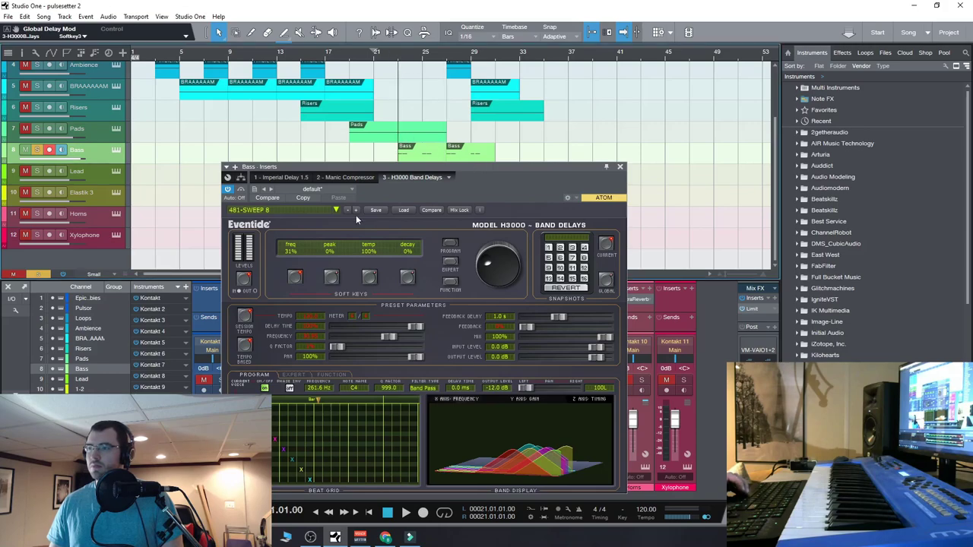
Load the 488-TOM_SWEEP preset, play the Bass part and raise the preset's Speed to 100%.
click(357, 211)
key(space)
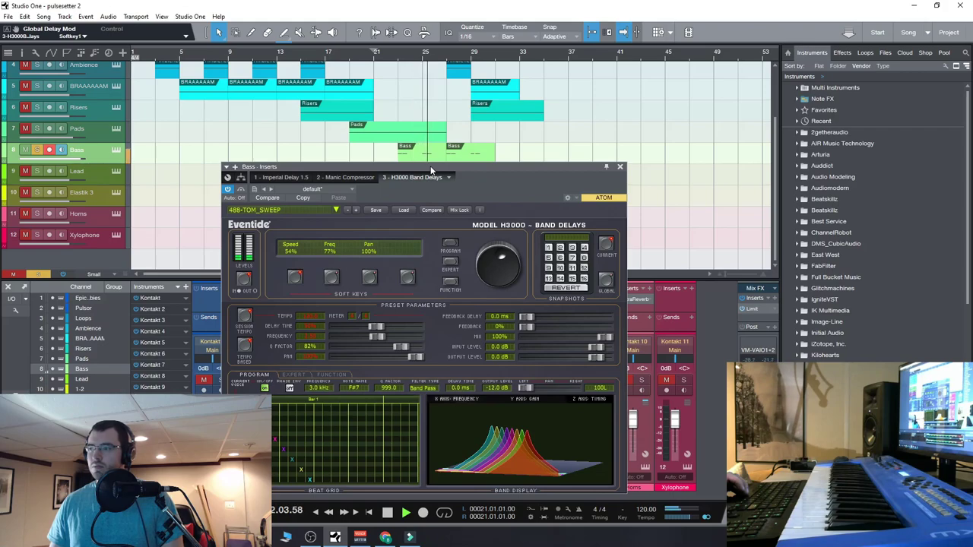
drag(500, 262, 506, 190)
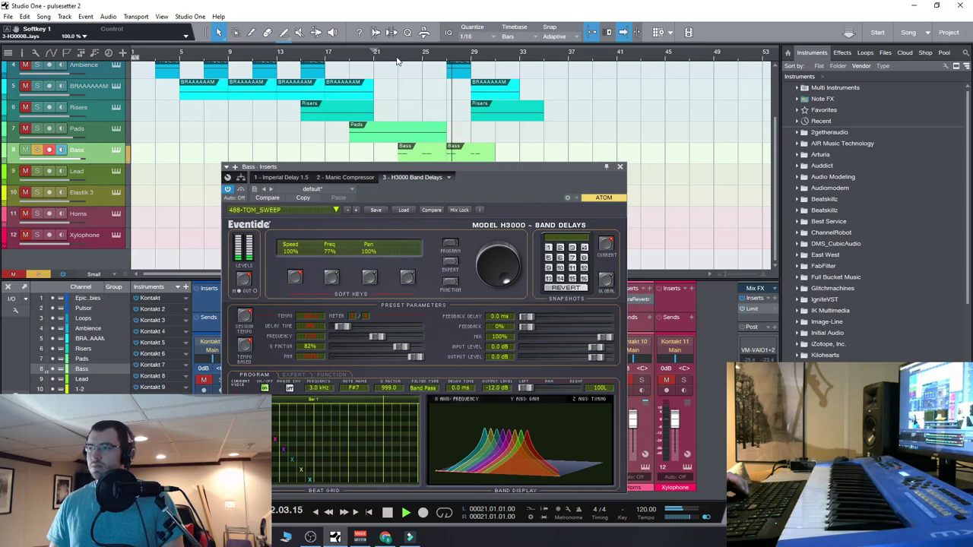
Lower the TOM_SWEEP Speed to 10% and replay the Bass part from the start of its first clip.
scroll(505, 258, down, 7)
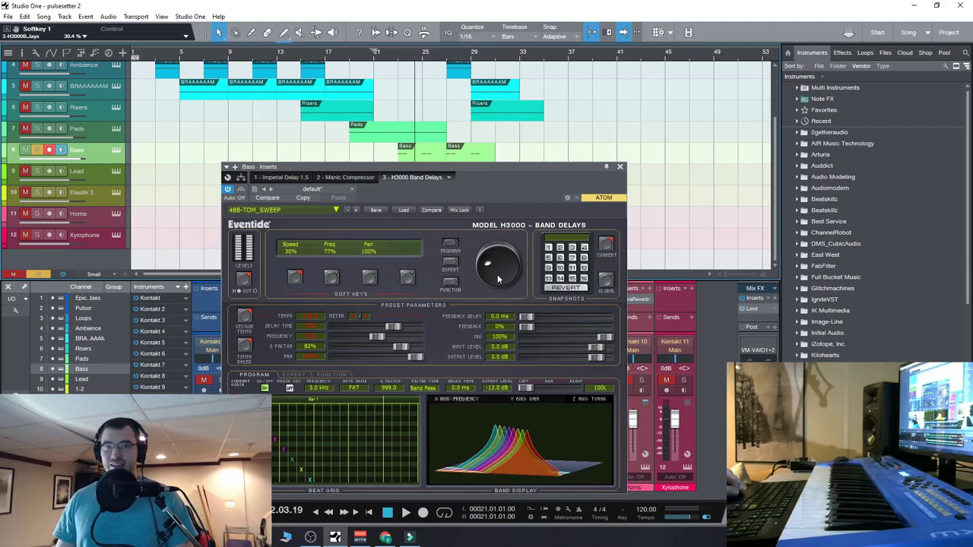
scroll(497, 264, down, 4)
click(399, 57)
key(space)
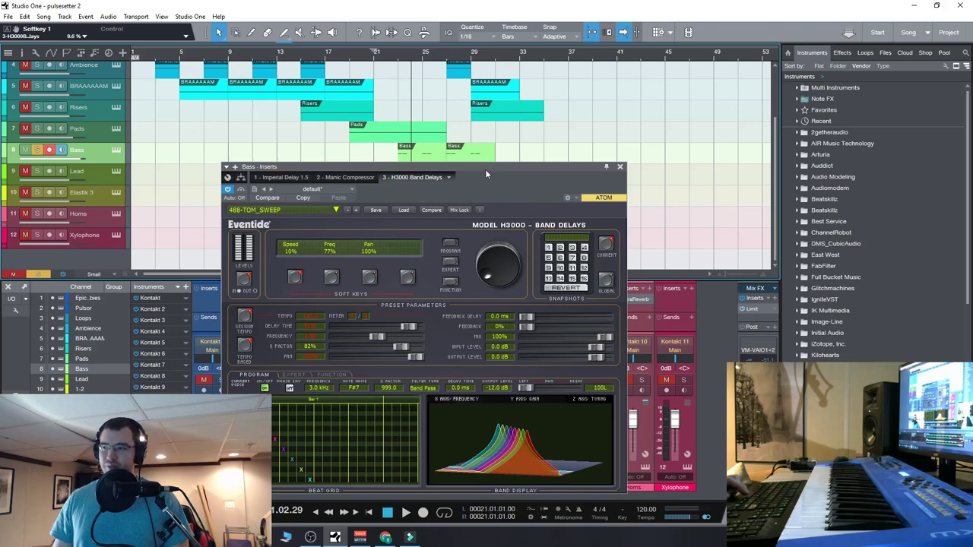
Close the H3000 Band Delays window, raise the Bass channel volume to +10.0 dB and reopen the plug-in.
drag(486, 172, 468, 143)
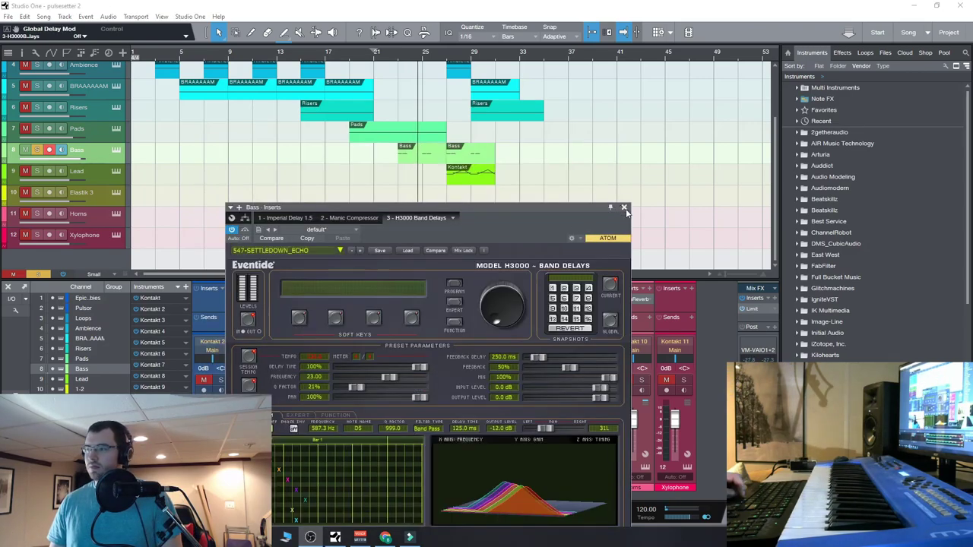
click(624, 208)
drag(513, 411, 513, 405)
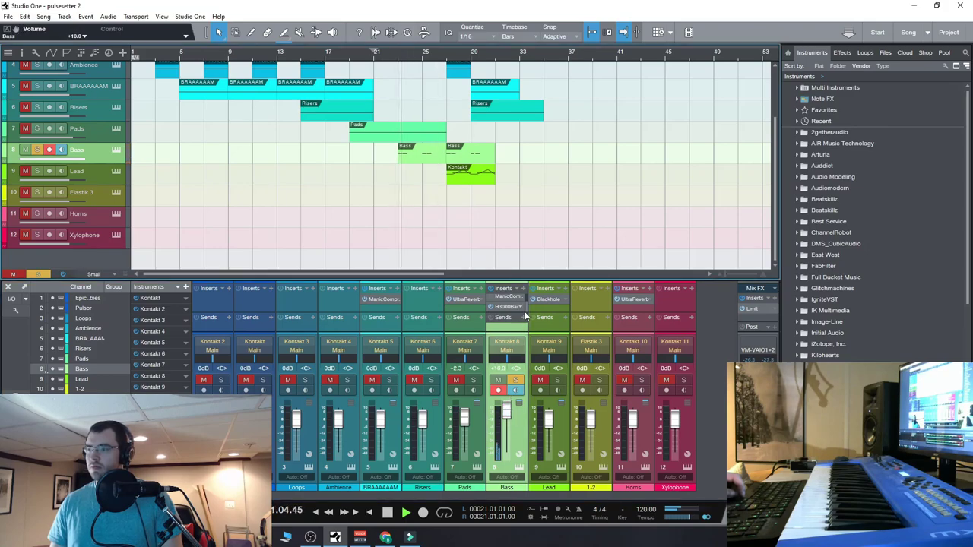
click(507, 307)
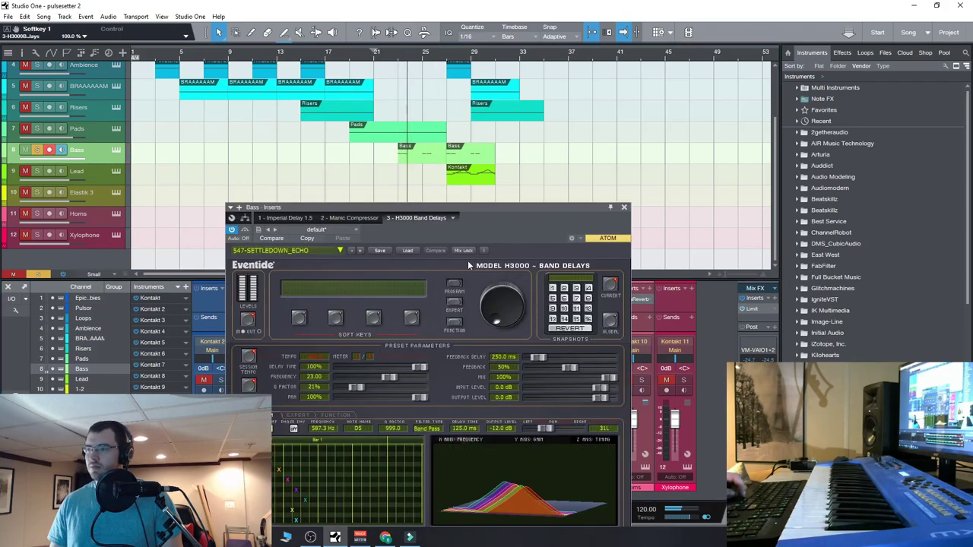
Load the 635-BAND_PAN preset during Bass playback and switch Session Tempo off and back on.
click(360, 250)
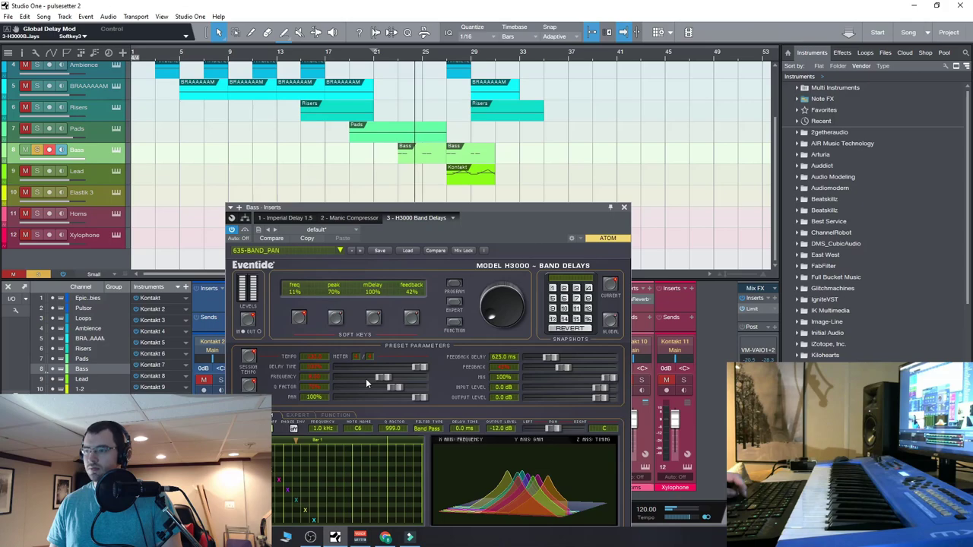
click(248, 356)
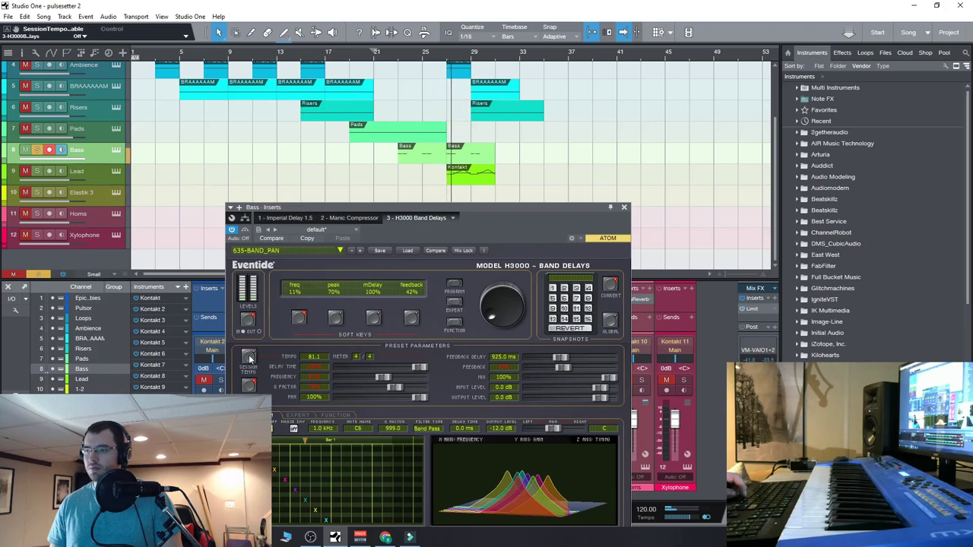
click(250, 357)
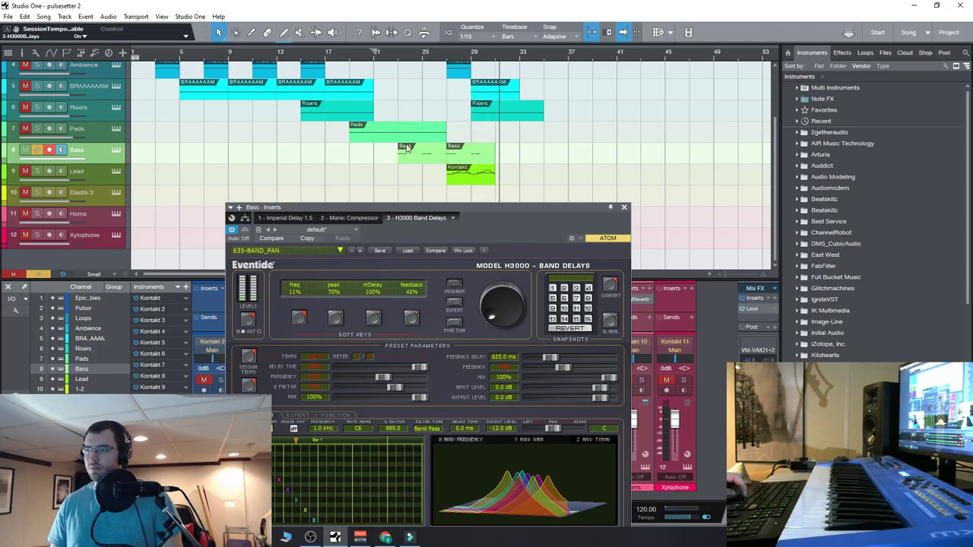
Load the 636-BAND_SLAP preset, reposition the plug-in window below the Bass clips and lower Frequency to -51.31.
click(361, 250)
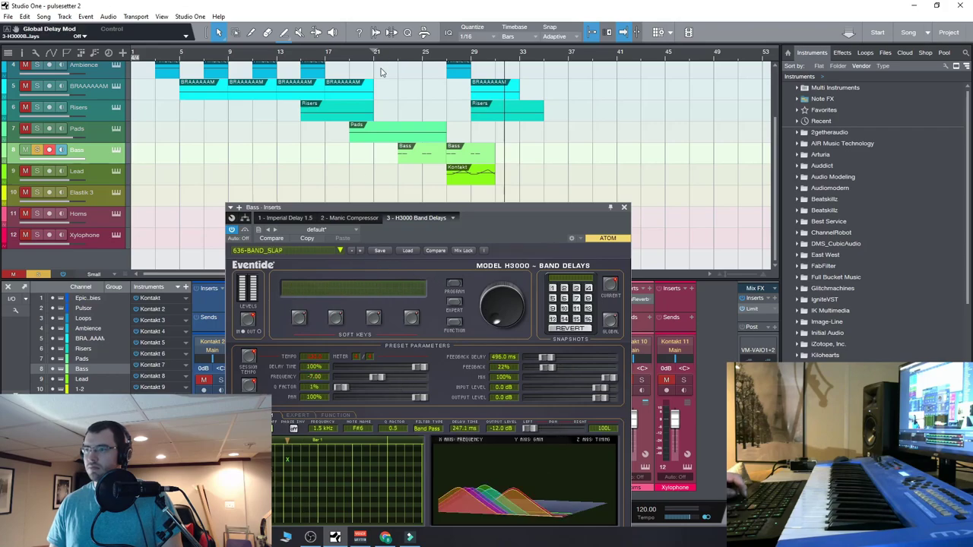
drag(453, 208, 455, 181)
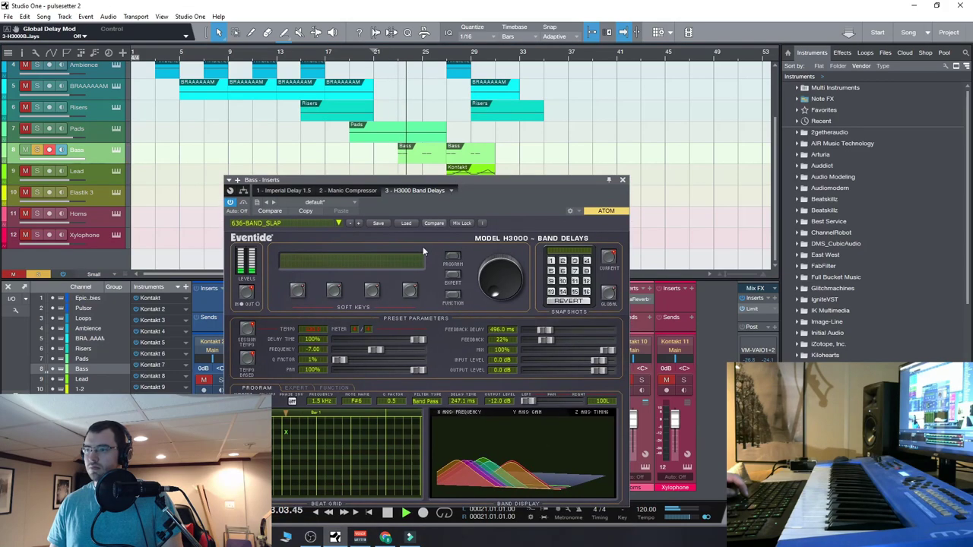
drag(375, 349, 358, 350)
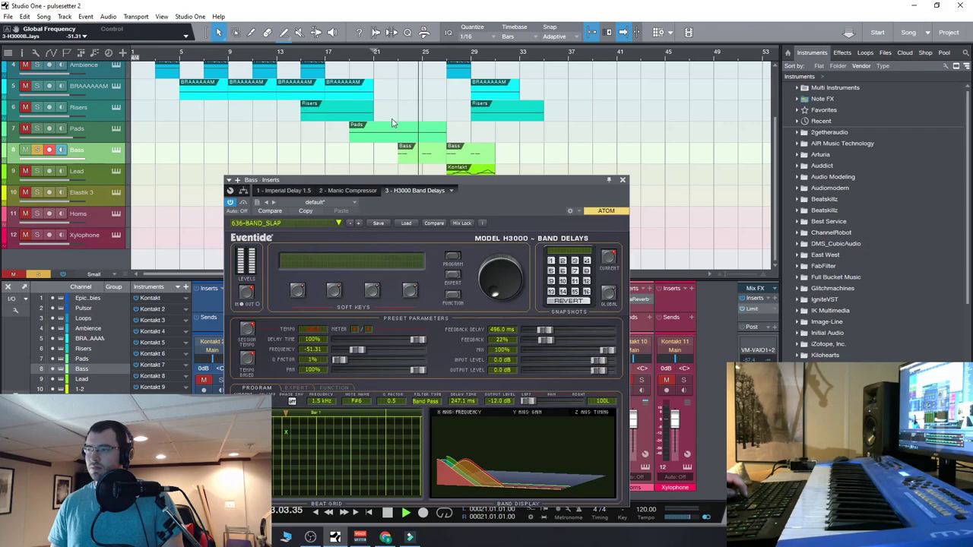
Raise the BAND_SLAP Frequency to 7.77, closing and reopening the H3000 window along the way, and stop playback.
drag(355, 350, 371, 351)
click(623, 181)
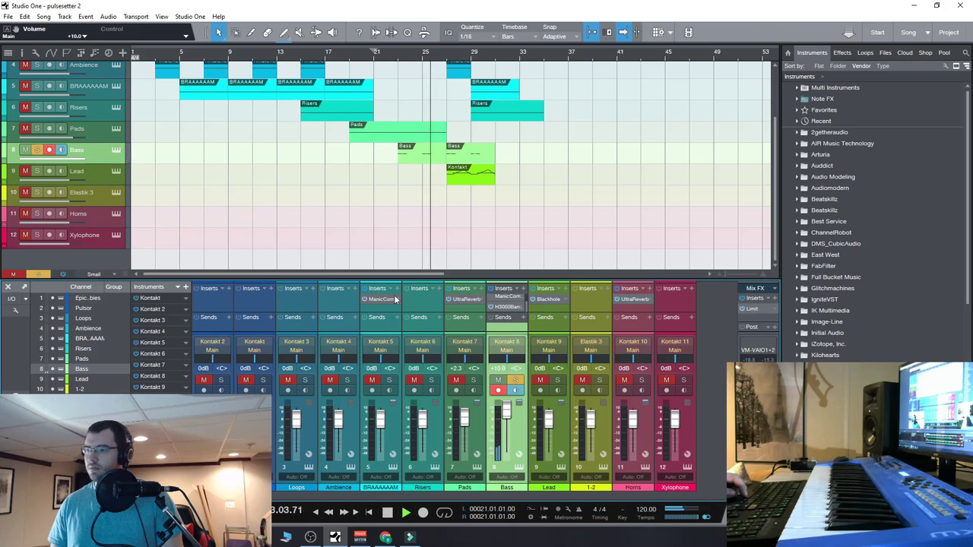
click(505, 307)
mouse_move(371, 350)
mouse_down()
mouse_move(403, 355)
mouse_move(363, 357)
mouse_move(383, 361)
mouse_up()
key(space)
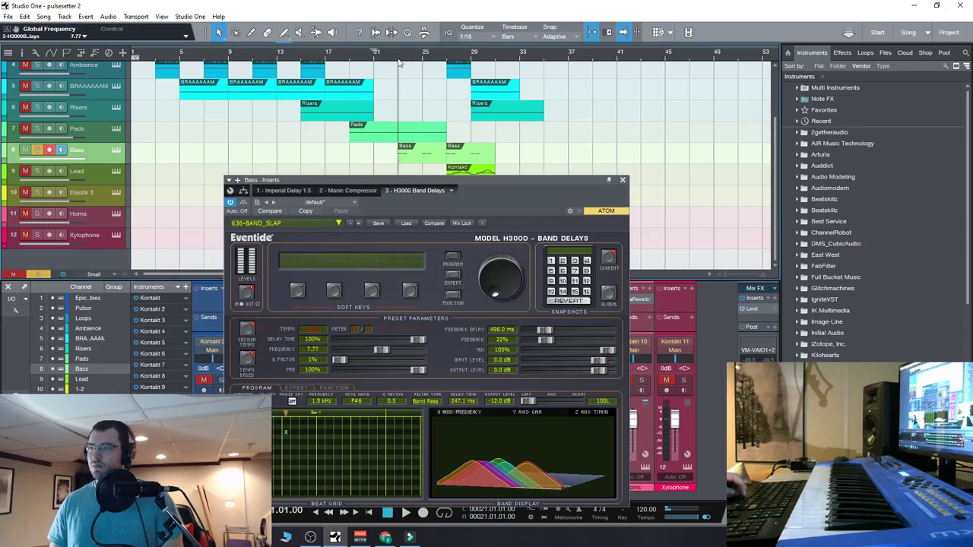
Load the 637-BANDSWEEPRAND preset, set its speed to 16% and replay Bass from the start of its first clip.
click(358, 223)
key(space)
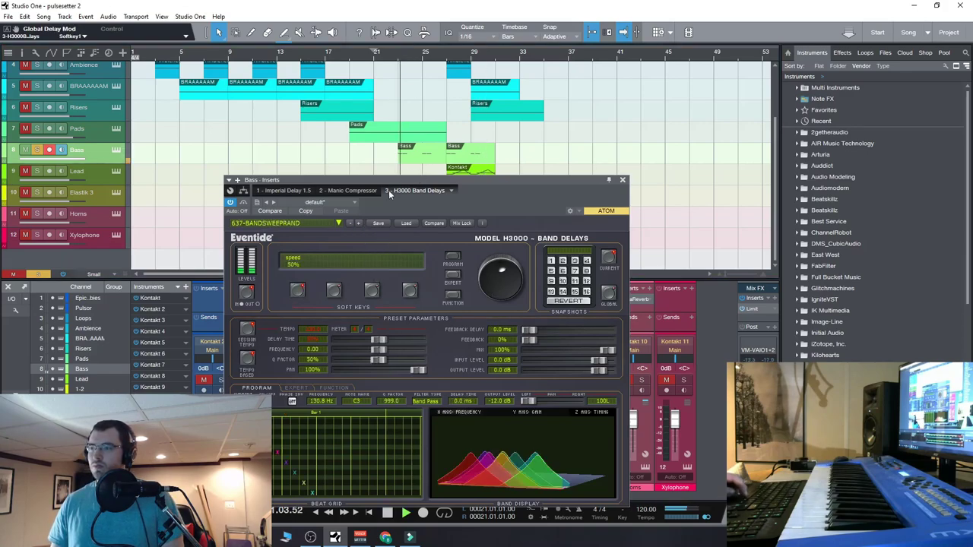
drag(501, 279, 501, 306)
click(401, 76)
click(393, 59)
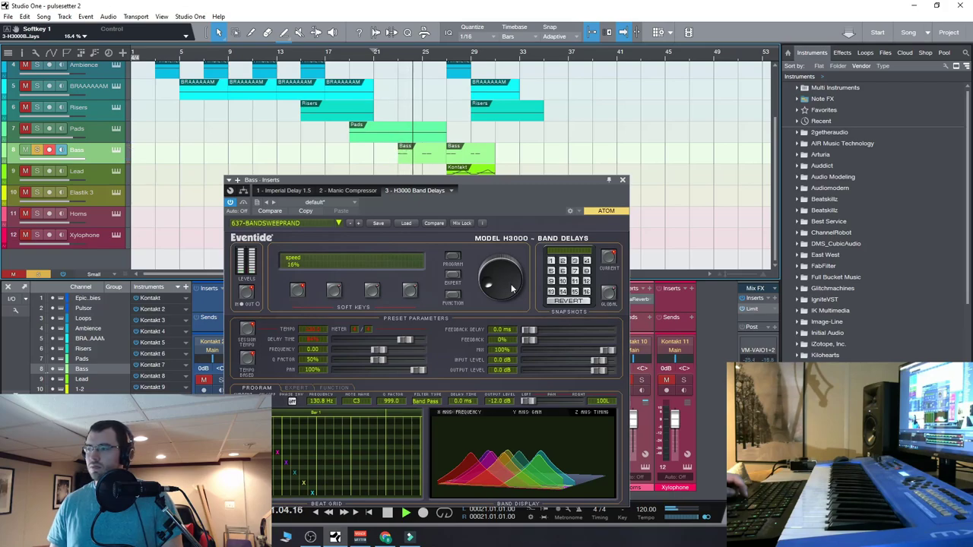
Load the 01 - Cold Night preset, move the plug-in window and set Q Factor to 29% and Pan to -100%.
click(357, 224)
drag(512, 184, 469, 169)
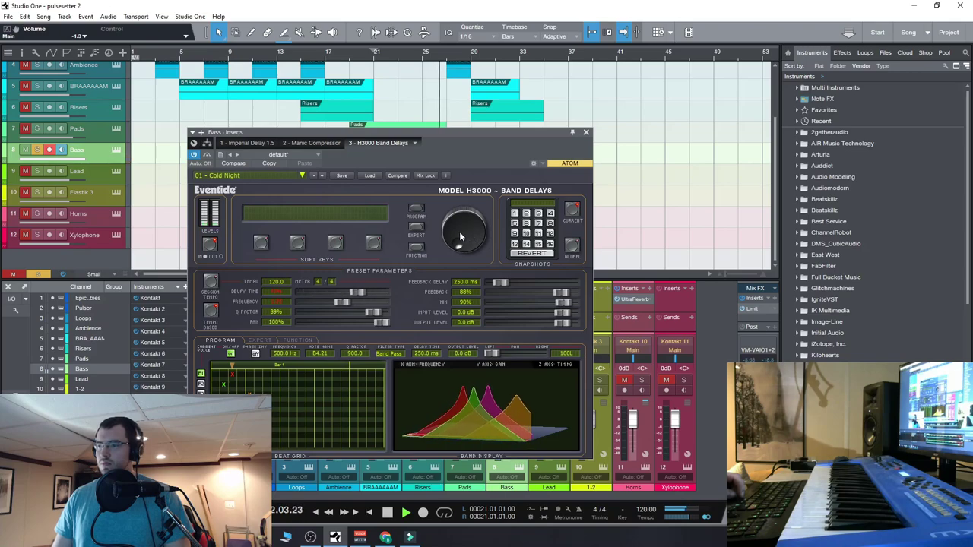
drag(367, 312, 225, 314)
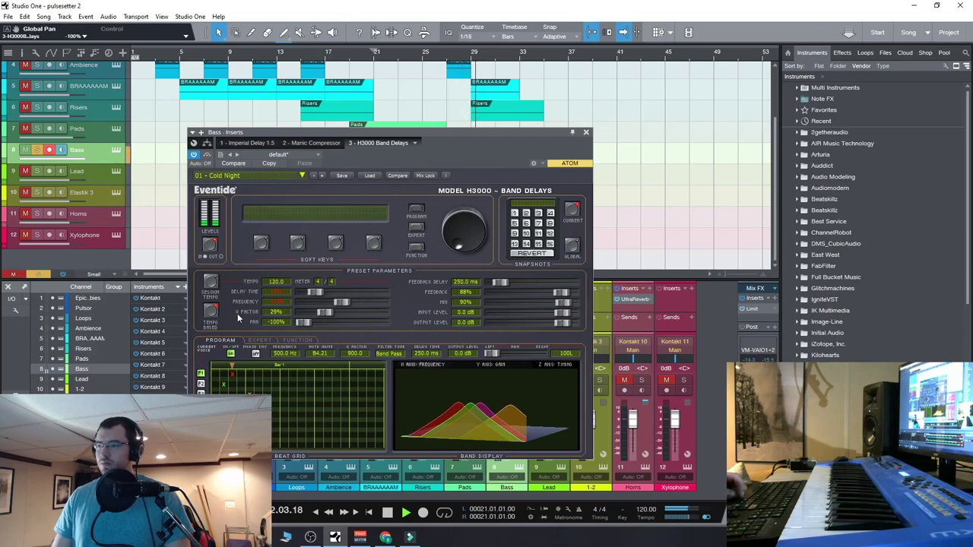
Load the 02 - Dreamin' preset, replay the Bass part with its Freq set to 16% and stop playback.
click(322, 177)
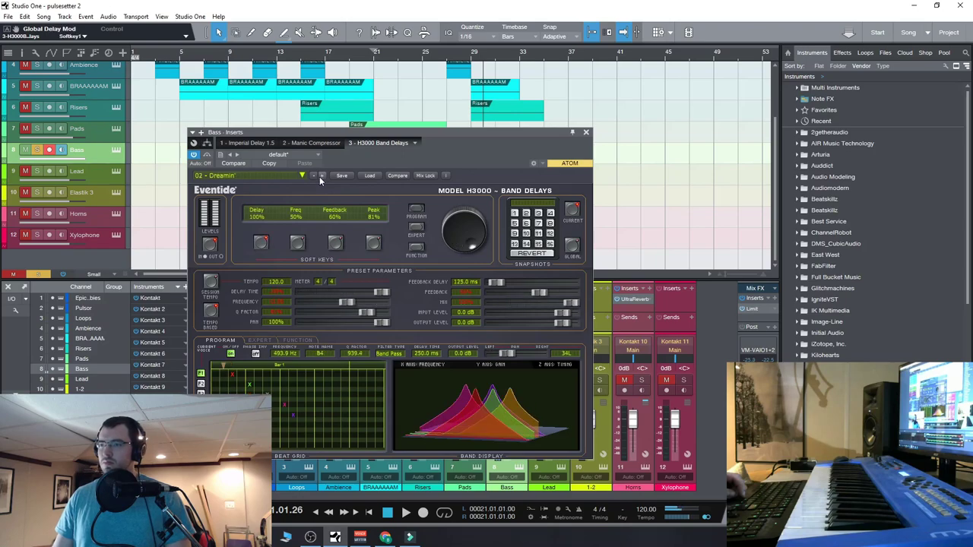
drag(417, 133, 464, 156)
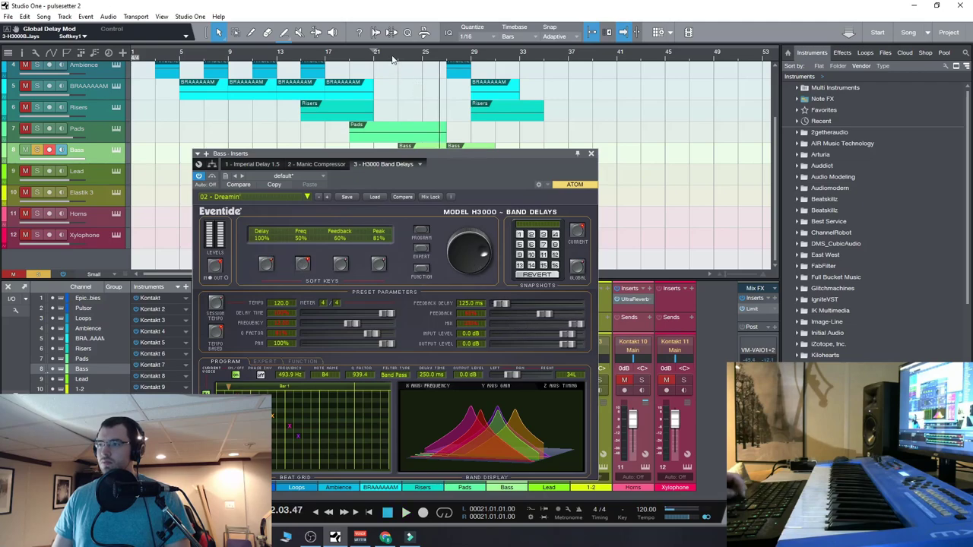
click(393, 59)
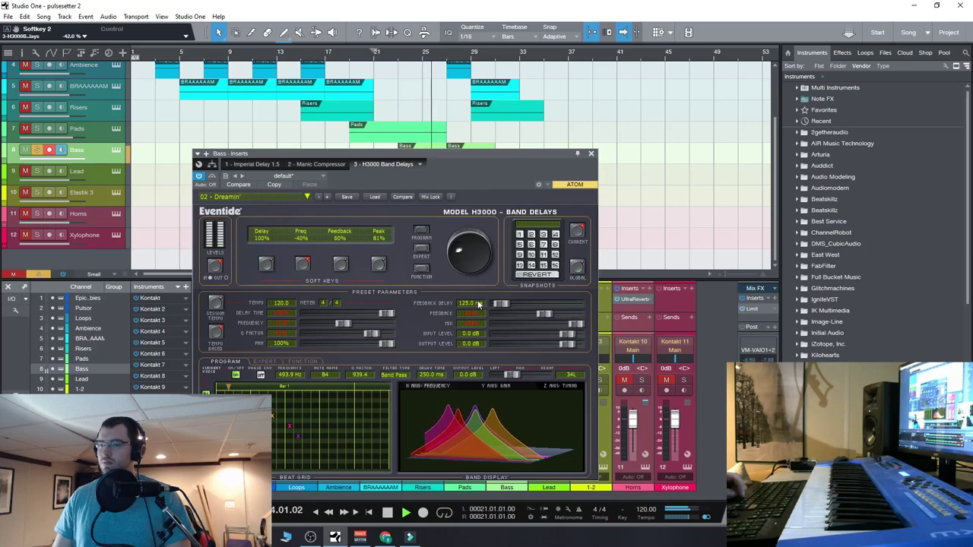
key(space)
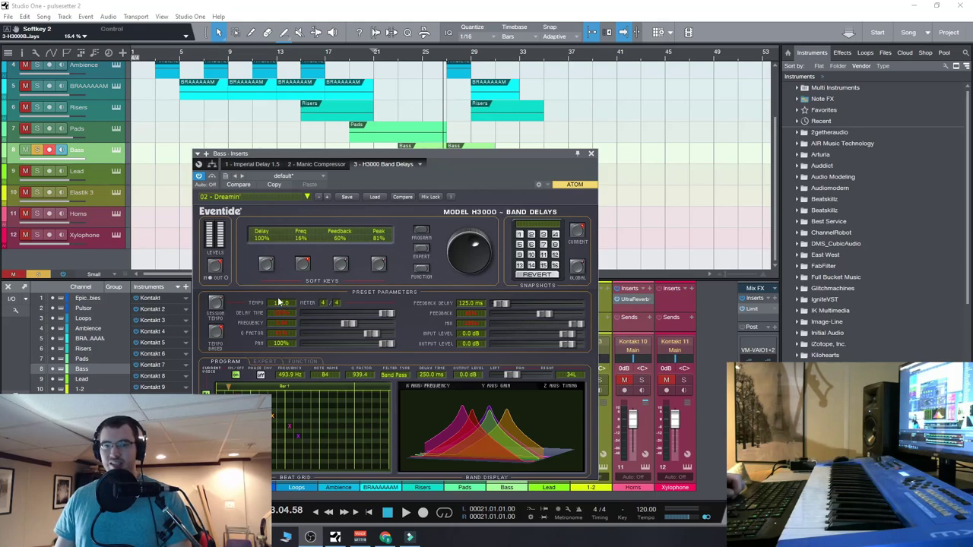
Load the 01 - 635-BAND_PAN preset from the Panned FX category and close the H3000 Band Delays window.
drag(419, 156, 397, 145)
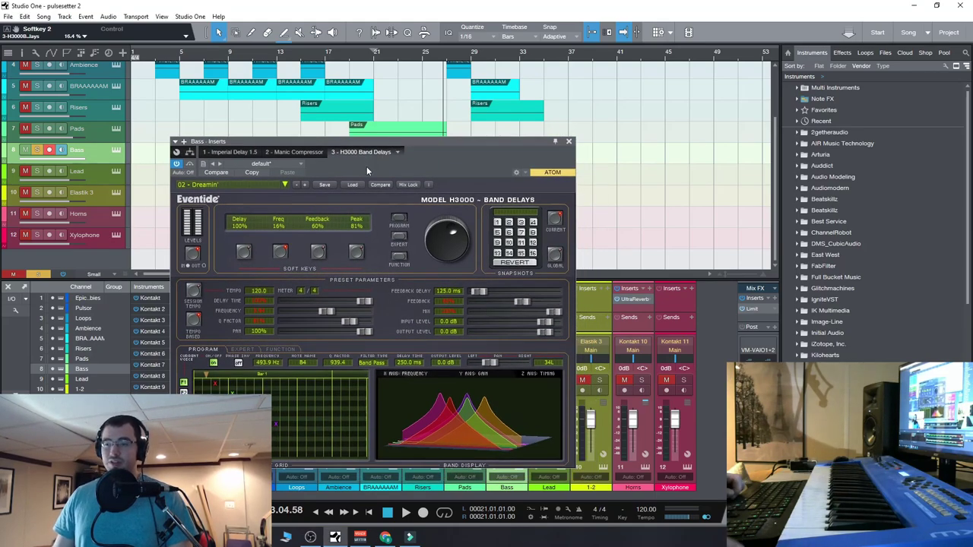
click(286, 185)
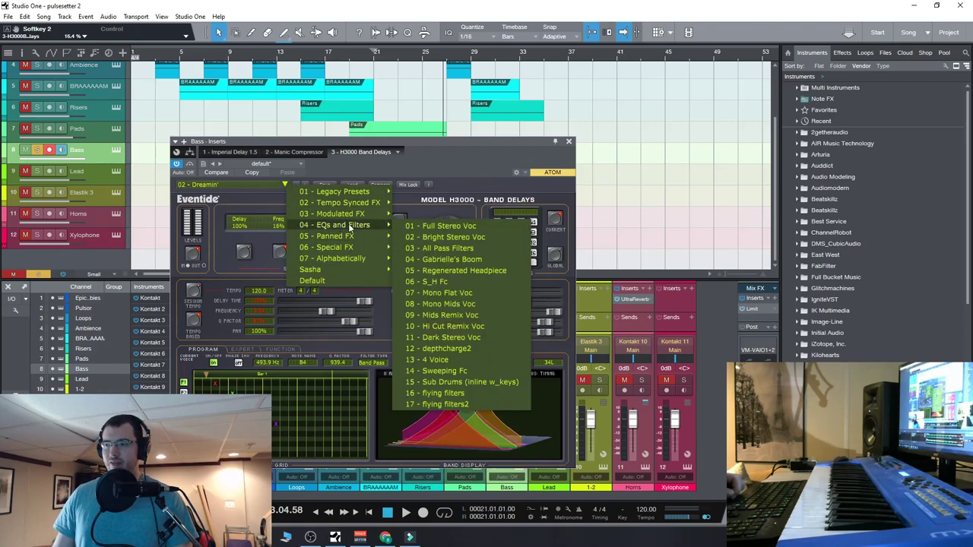
mouse_move(334, 232)
click(427, 237)
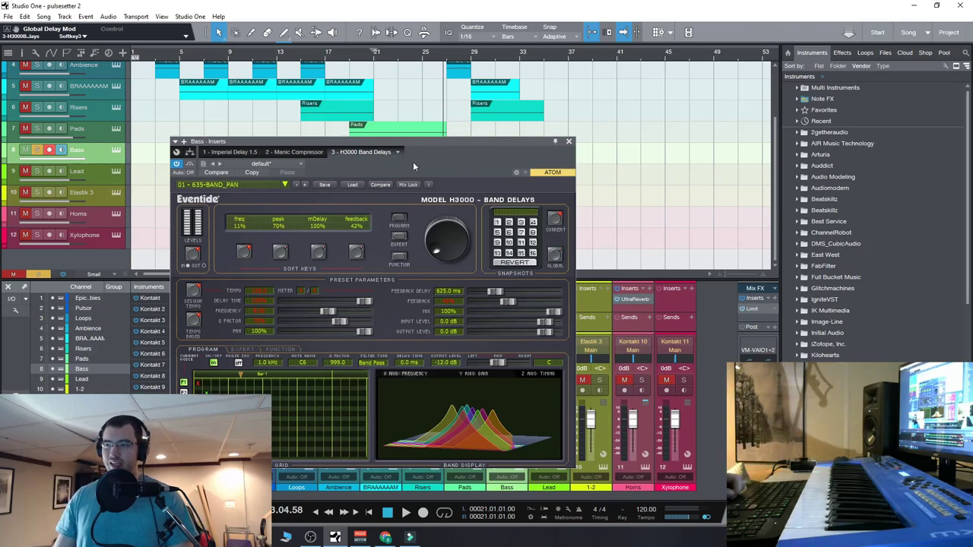
drag(435, 141, 435, 121)
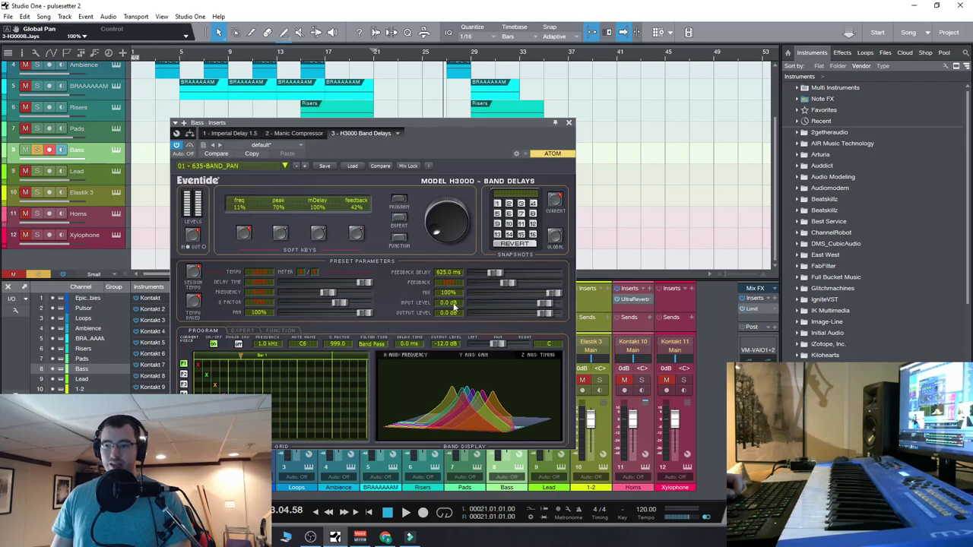
click(568, 122)
Play the Bass part from the start of its first clip to hear the BAND_PAN preset, and stop.
click(397, 60)
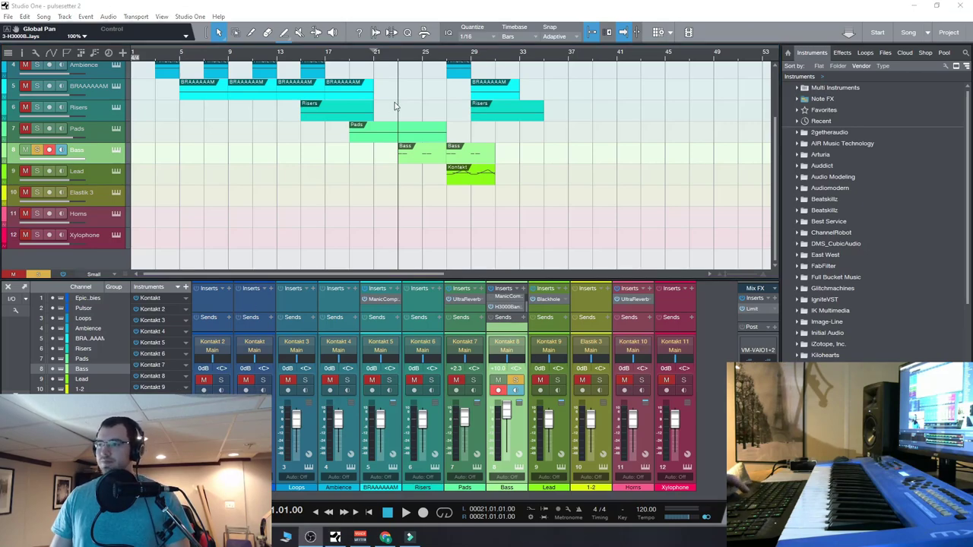
key(space)
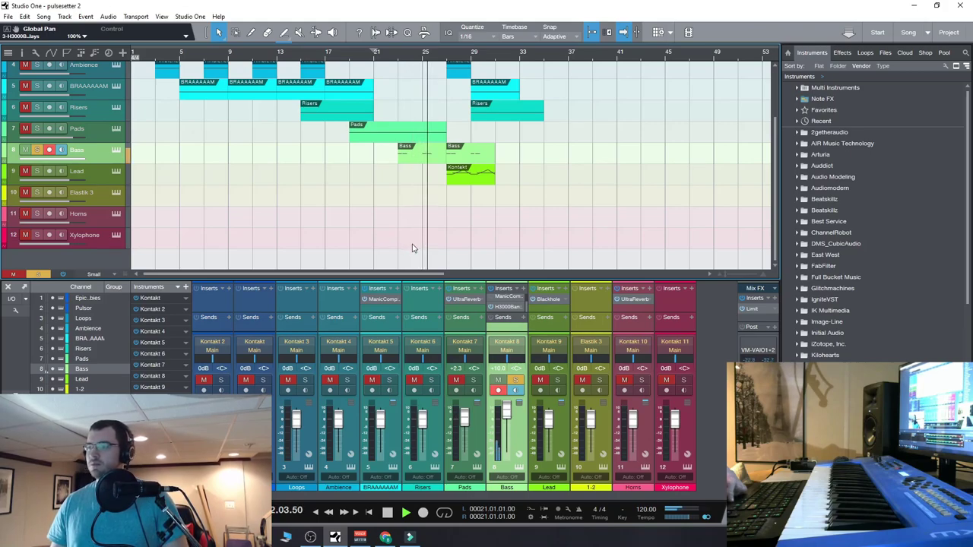
key(space)
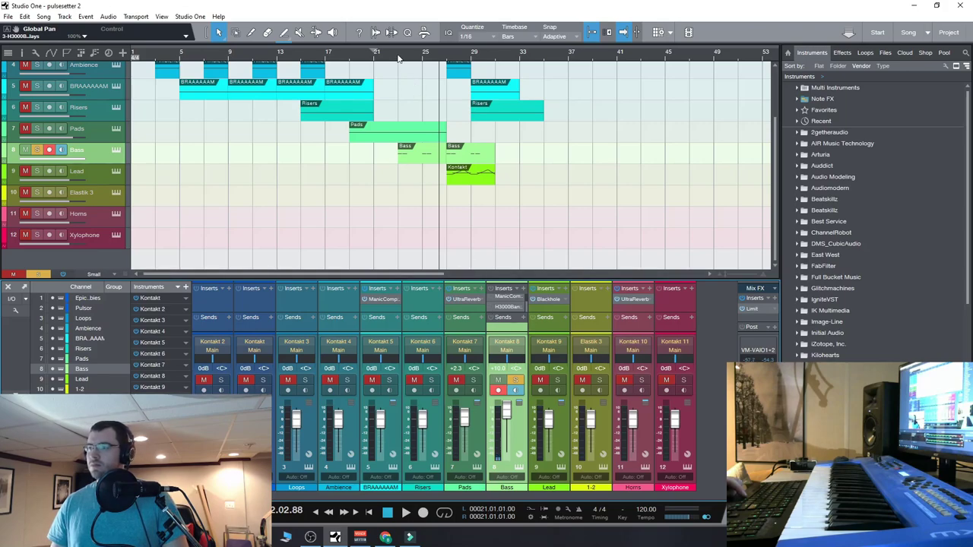
Reopen the Bass H3000 Band Delays insert, set its Pan to -92% and close the window.
click(507, 306)
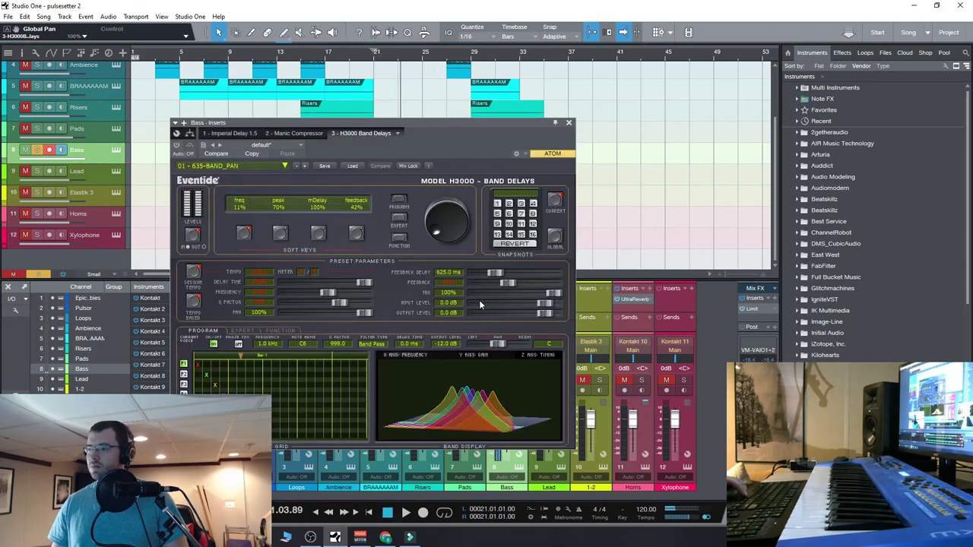
click(568, 122)
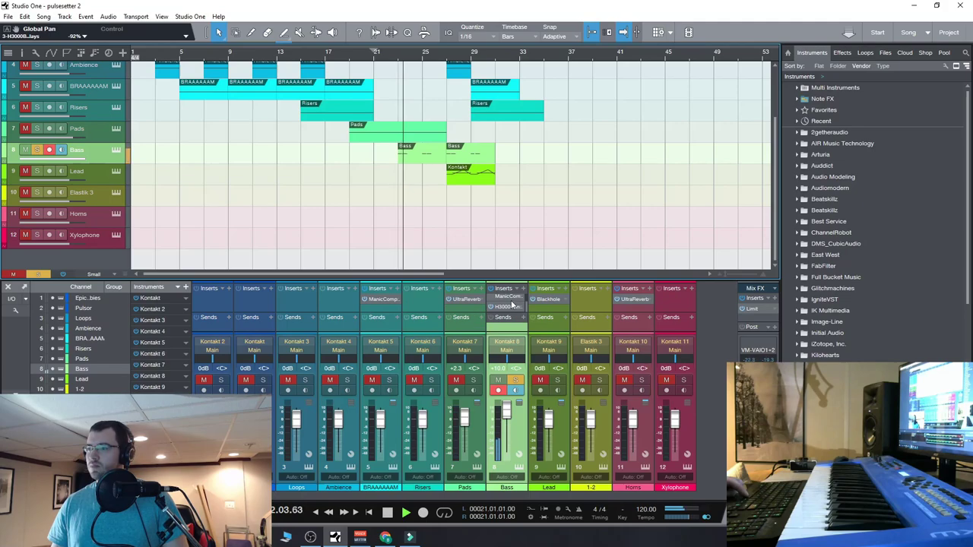
Reopen the Bass H3000 Band Delays insert, load the 04 - String Bells preset and move the plug-in window clear of the Bass clips.
click(504, 306)
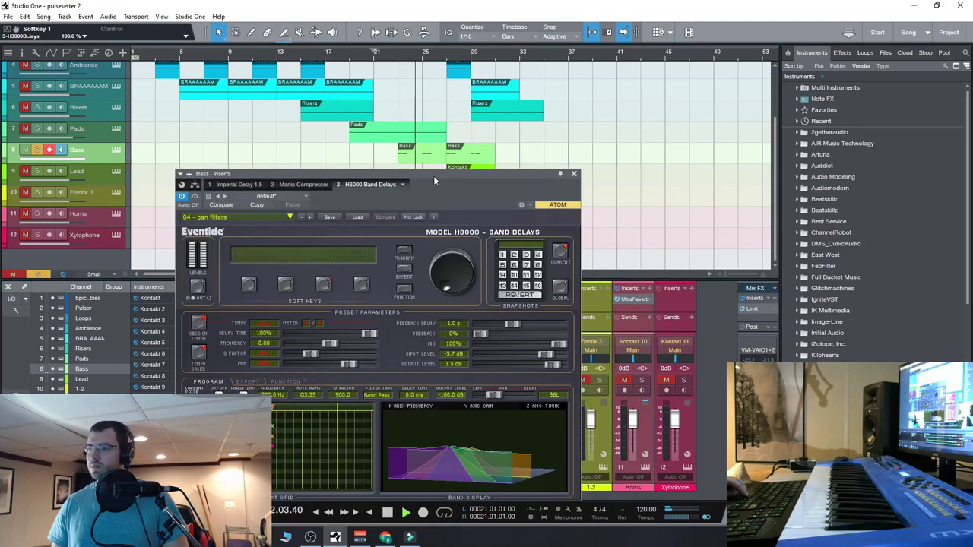
drag(433, 176, 444, 116)
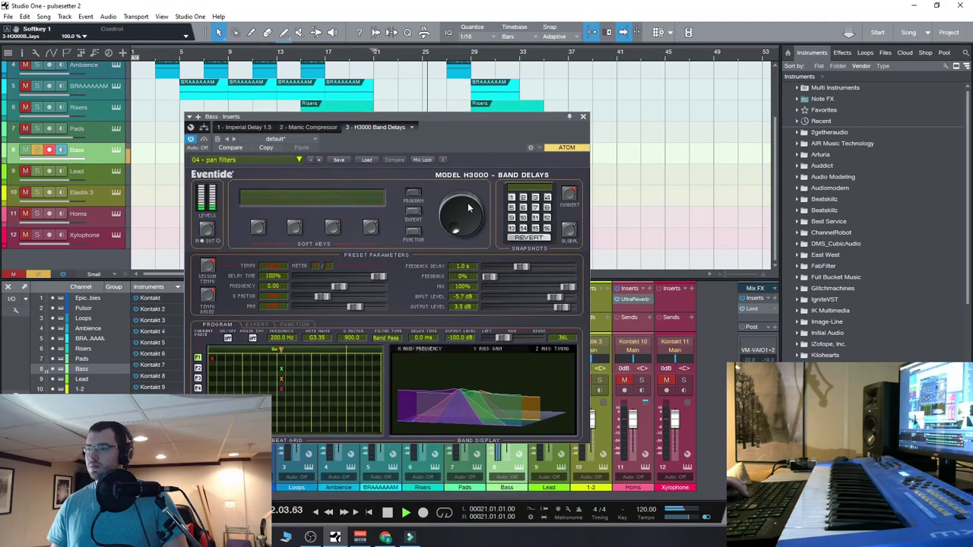
click(299, 159)
mouse_move(334, 221)
click(456, 243)
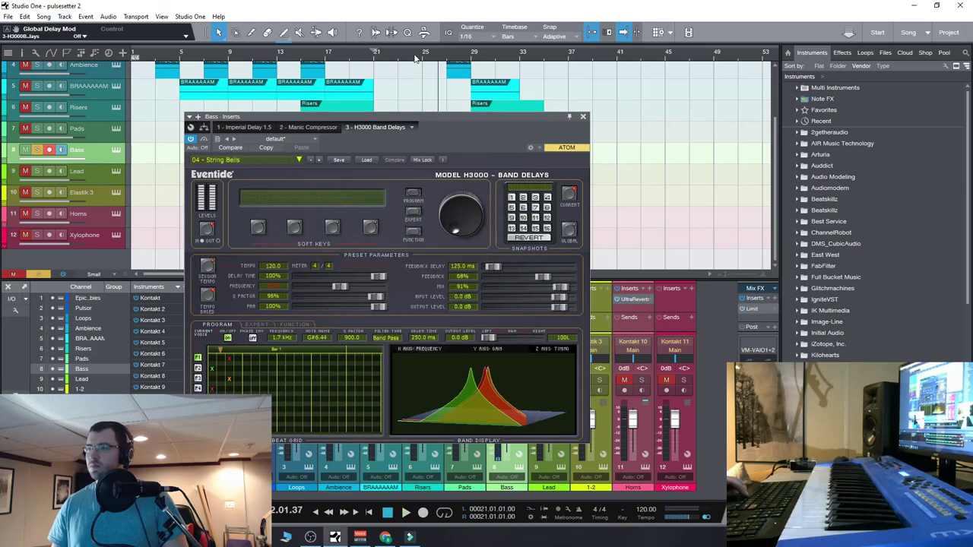
drag(454, 117, 477, 172)
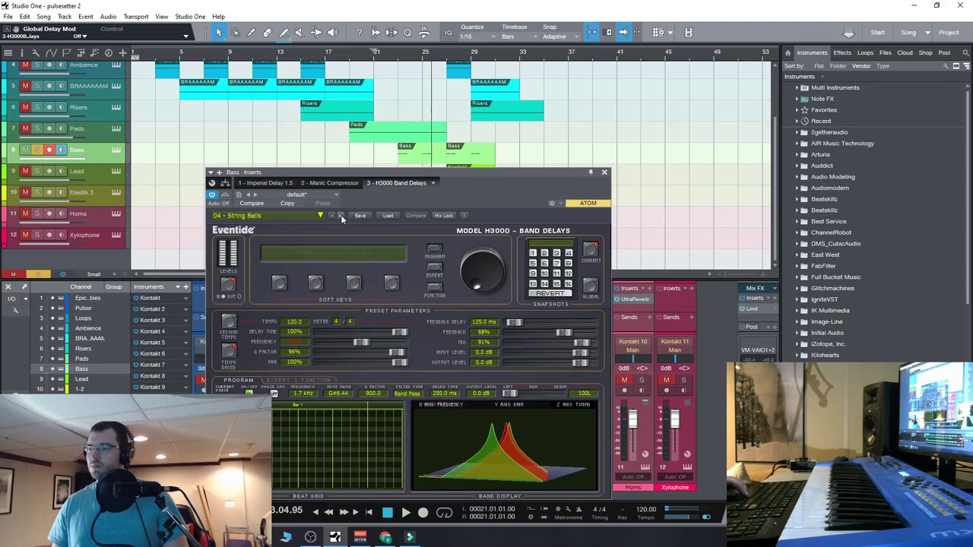
Audition Bass with String Bells' Delay Time at 68% and with the 05 - Regenerated Headpiece preset's Frequency at 76.31.
key(space)
drag(320, 332, 351, 343)
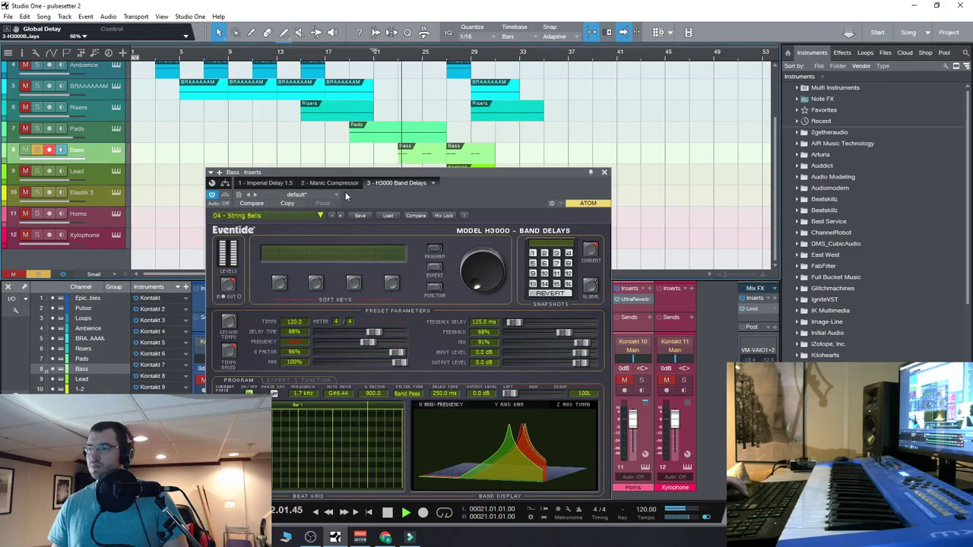
click(341, 216)
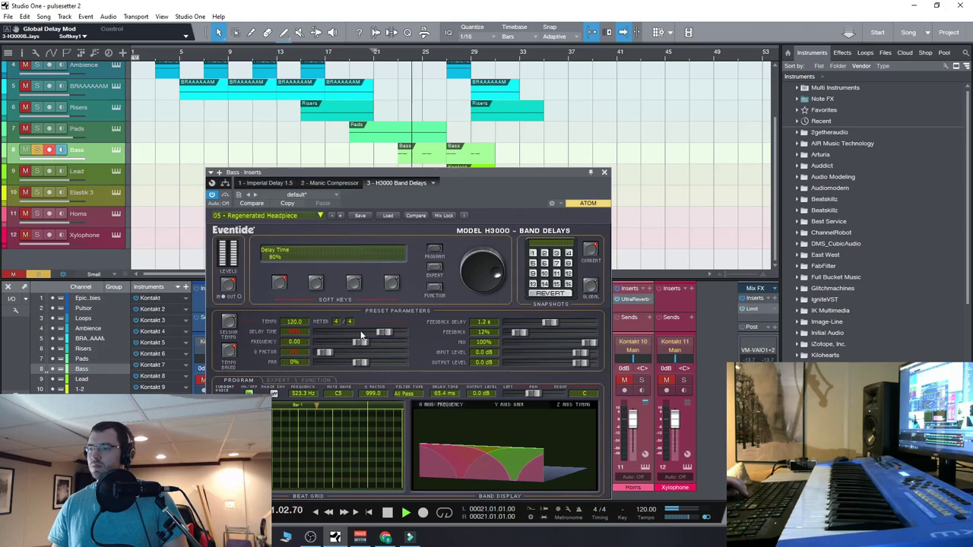
drag(364, 340, 391, 352)
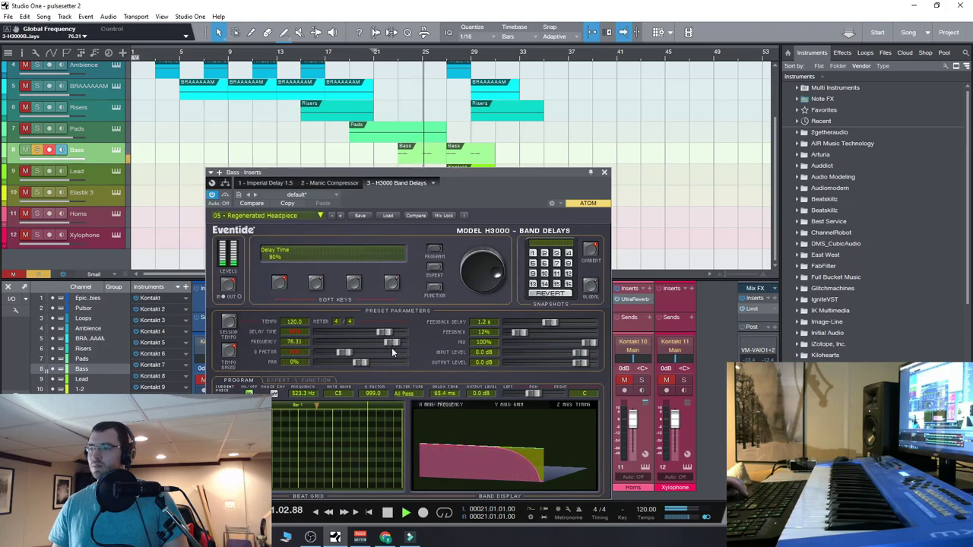
Audition 06 - Snare laser, 07 - Hemp Drapery and 08 - depthcharge on Bass, and close the plug-in window and stop playback.
click(339, 216)
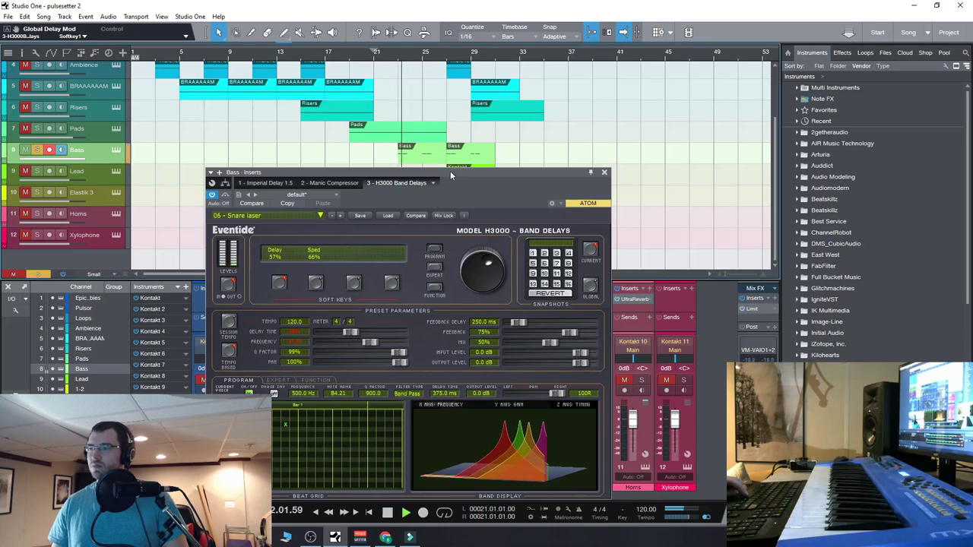
click(341, 216)
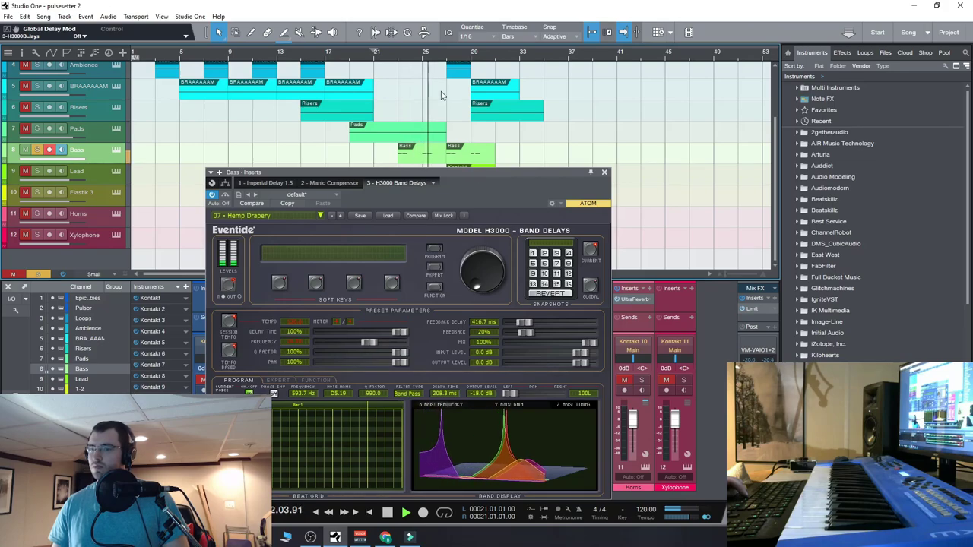
click(341, 215)
click(398, 61)
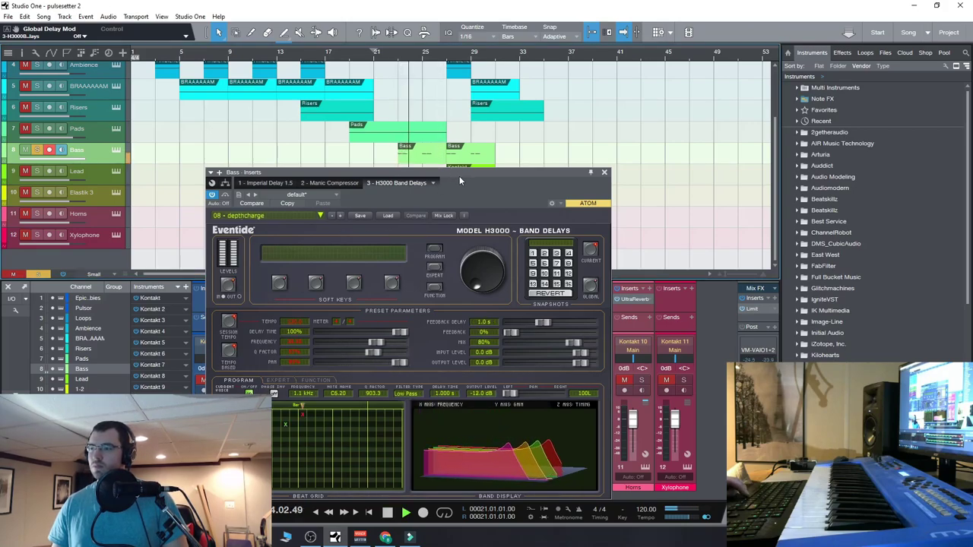
click(604, 172)
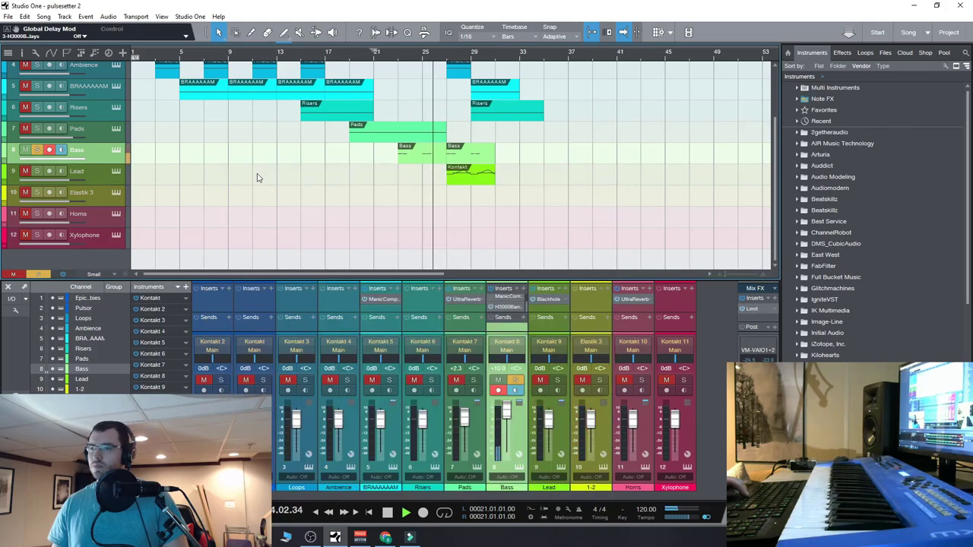
key(space)
Select the Xylophone track, remove the solo from Bass and solo Xylophone instead.
key(Down)
key(Down)
key(Down)
key(Down)
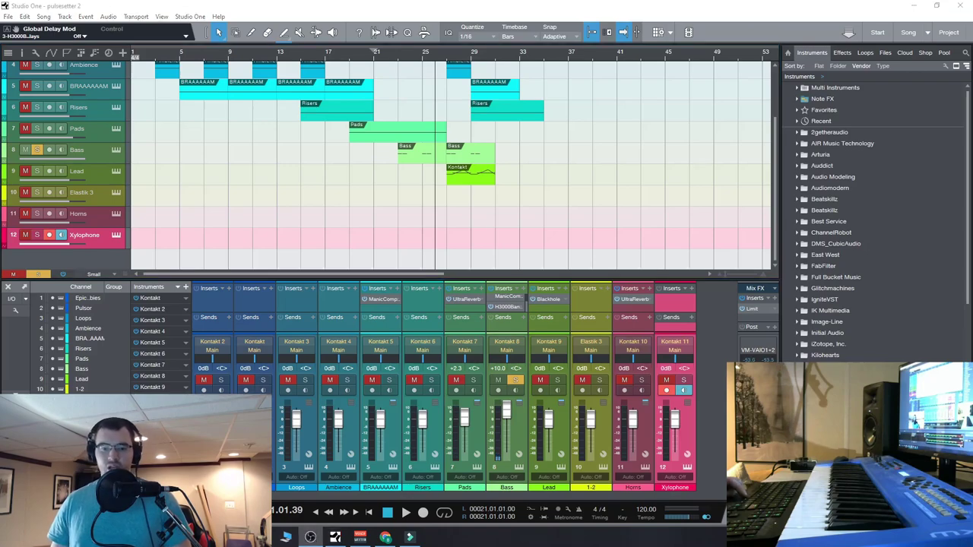
click(31, 150)
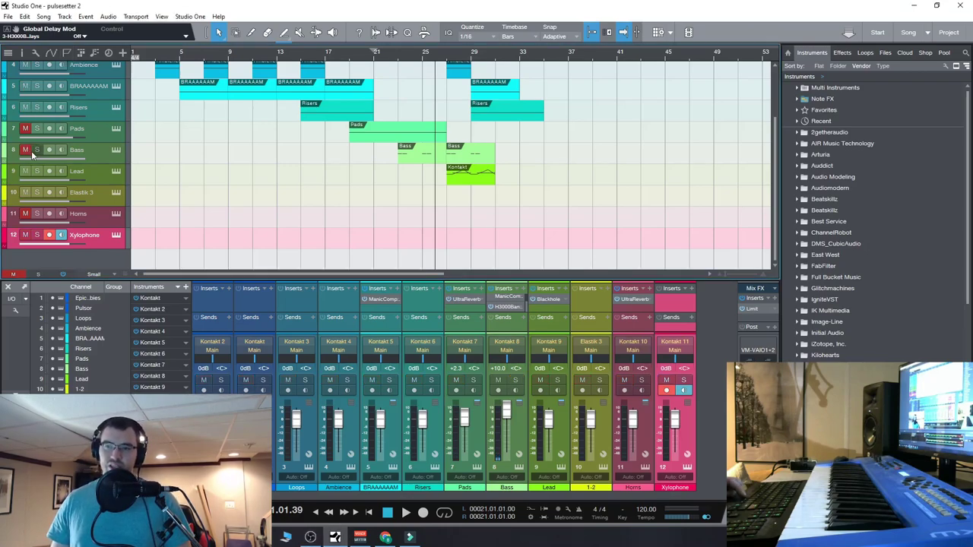
click(35, 235)
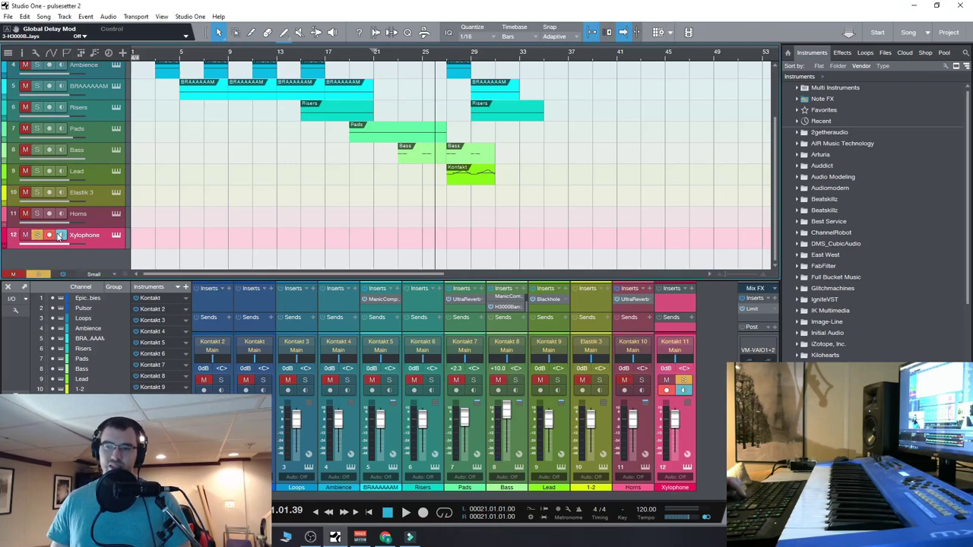
View the Xylophone track's Kontakt instrument with the Scoring Mallets patch and close its window.
click(117, 236)
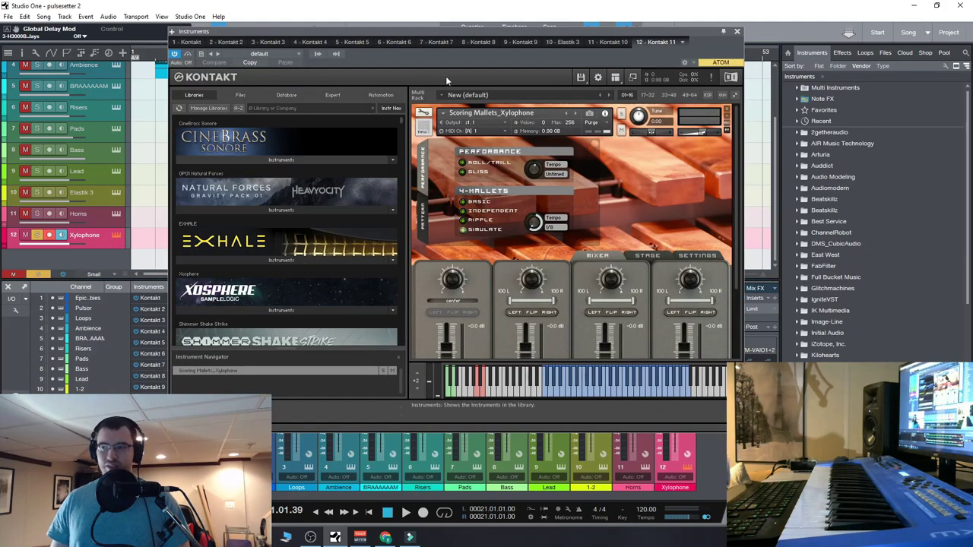
drag(468, 35, 427, 39)
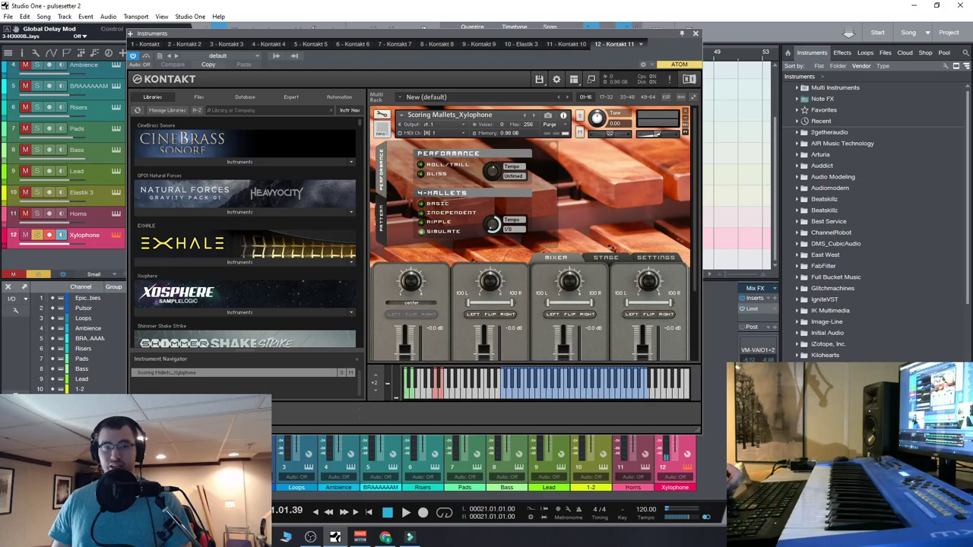
click(694, 34)
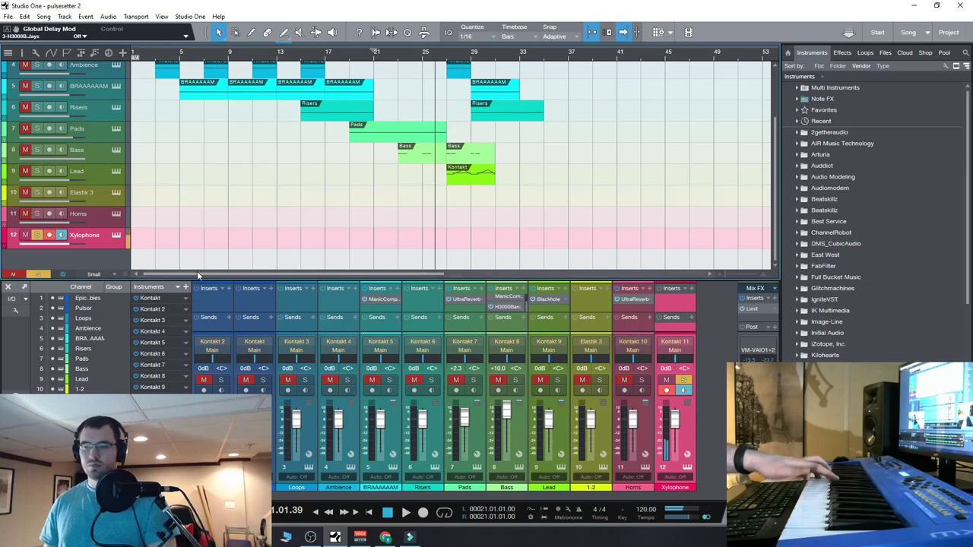
Copy the H3000 Band Delays insert from Bass to Xylophone and advance its preset through 09 - depthcharge2 to 11 - 670-TUBE_CLONE.
drag(522, 308, 663, 304)
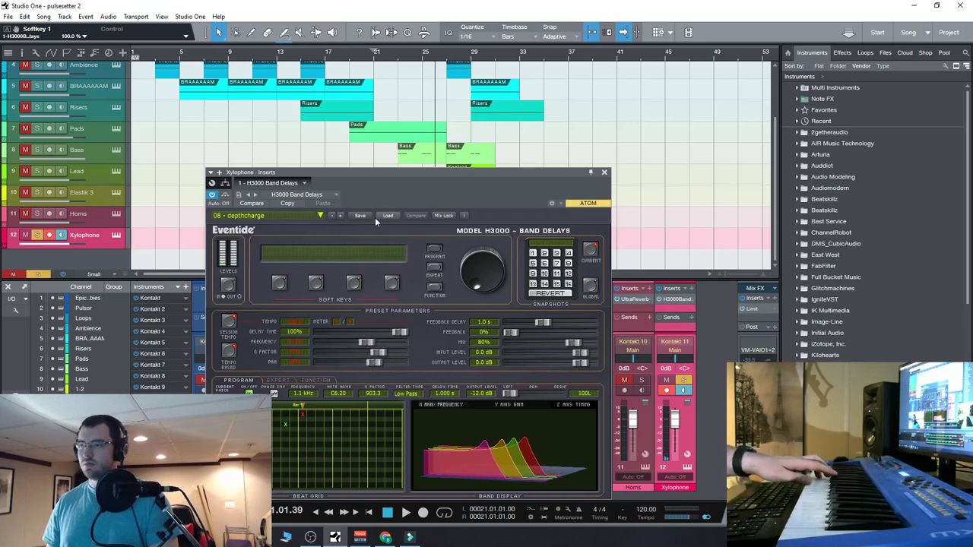
click(341, 217)
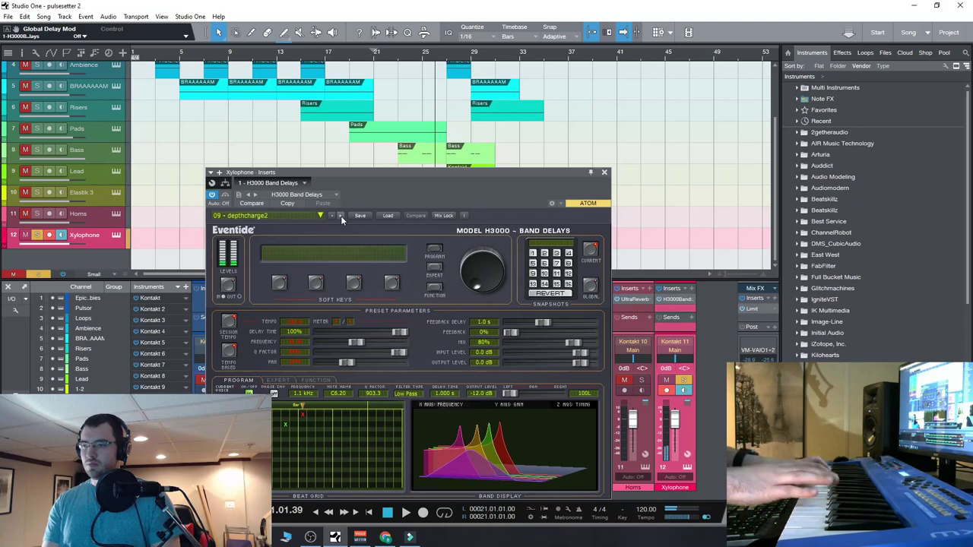
click(340, 216)
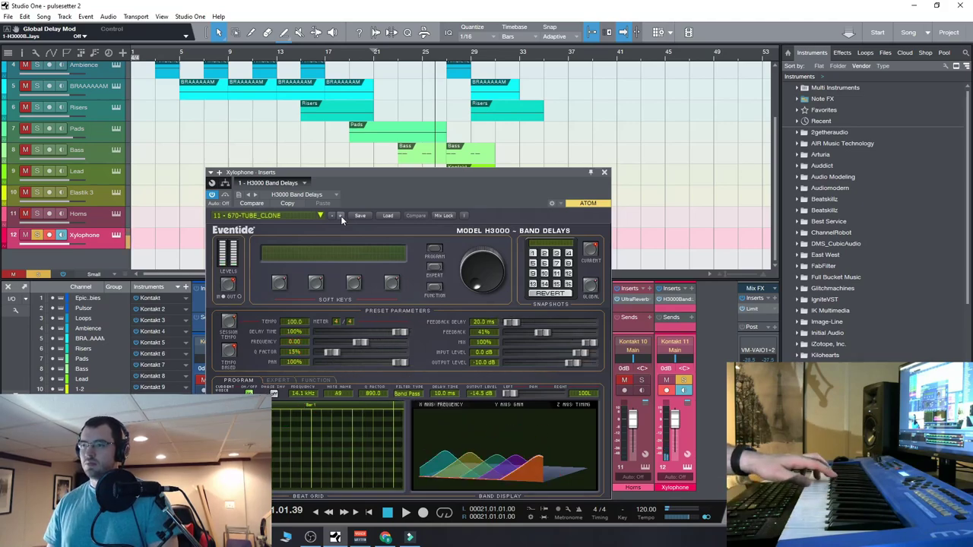
Lower the Xylophone channel volume to -7.0 and load the 8 8s preset.
drag(674, 418, 672, 427)
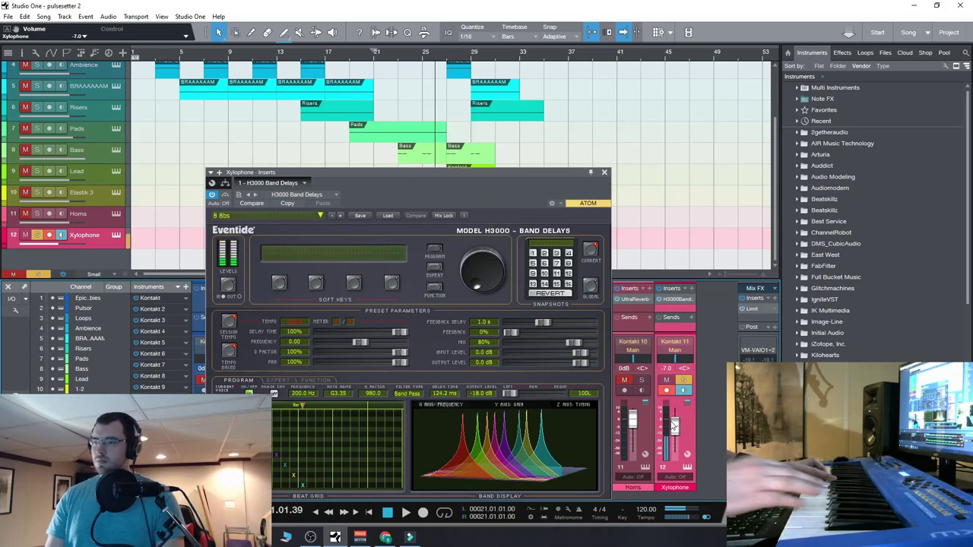
click(342, 216)
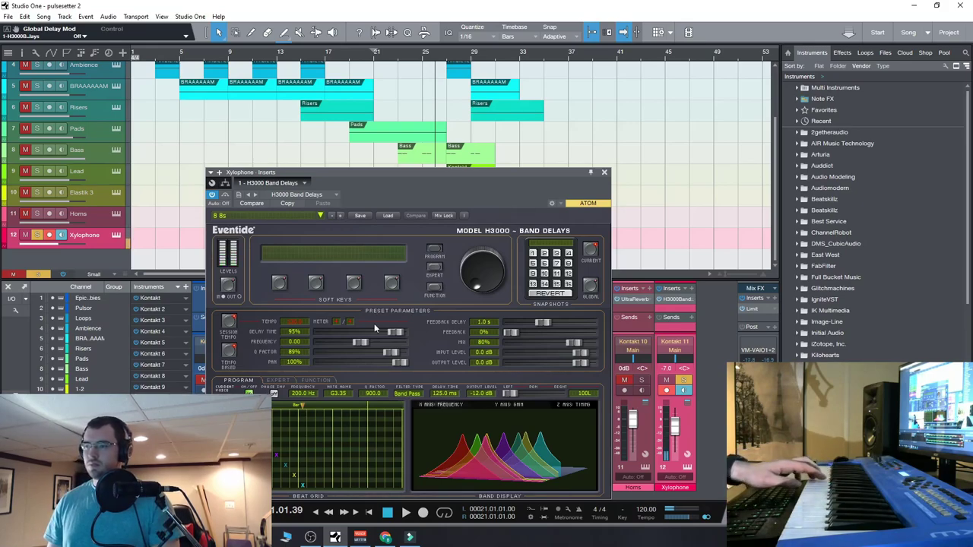
Try the 8 8s preset on Xylophone with Delay Time at 33% and Frequency at -68.92, and raise the sliders again.
drag(394, 332, 374, 334)
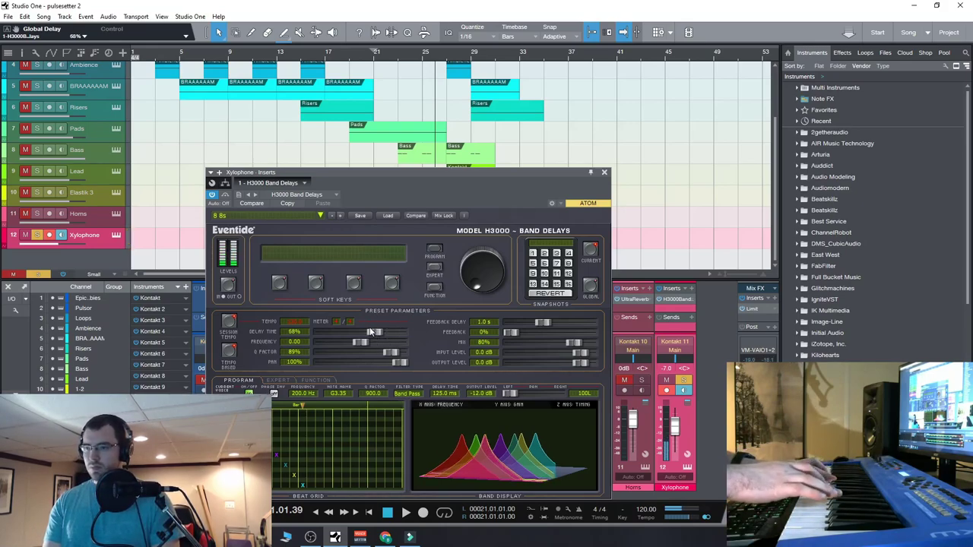
drag(380, 332, 333, 338)
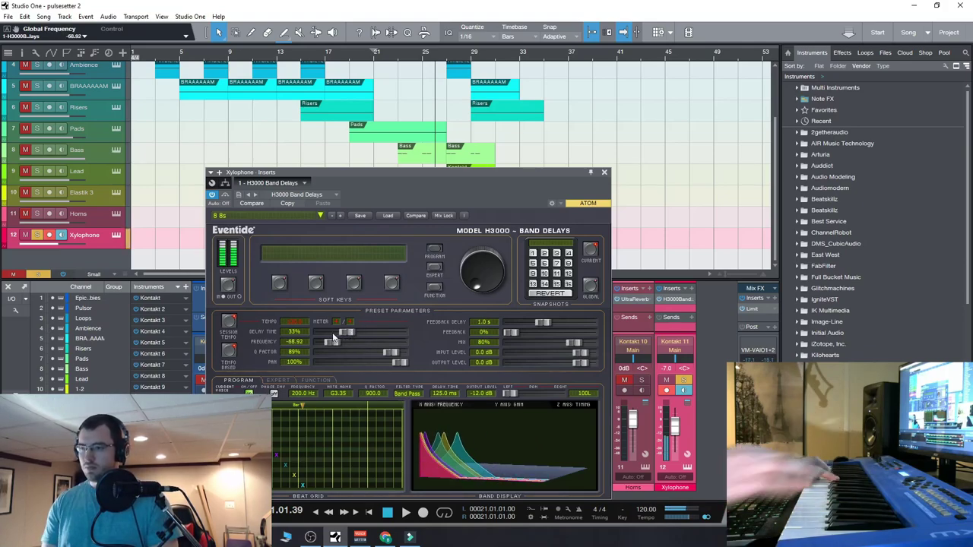
drag(332, 337, 405, 354)
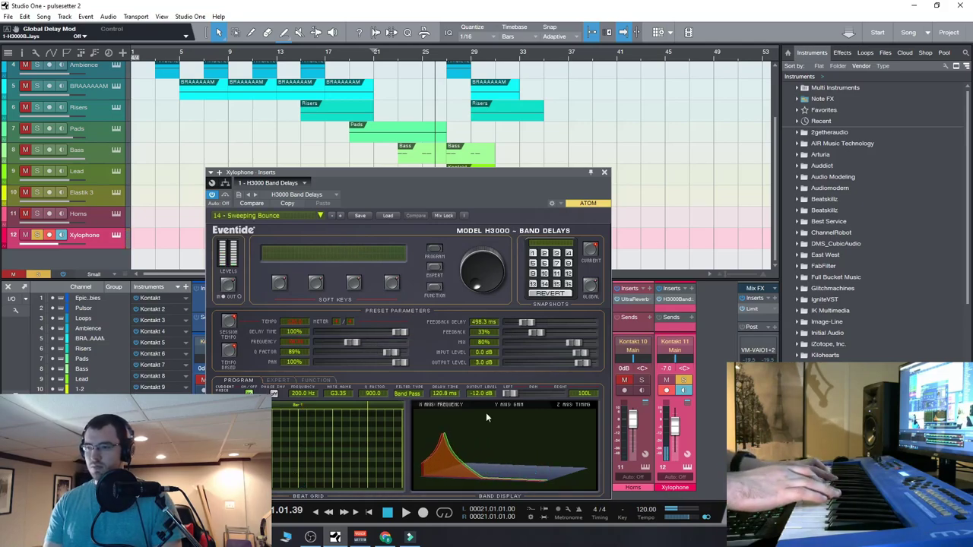
Audition 14 - Sweeping Bounce with Delay Time at 28%, and advance through 15 - Sweeping Fc to 16 - Jumping Beans.
drag(400, 332, 341, 332)
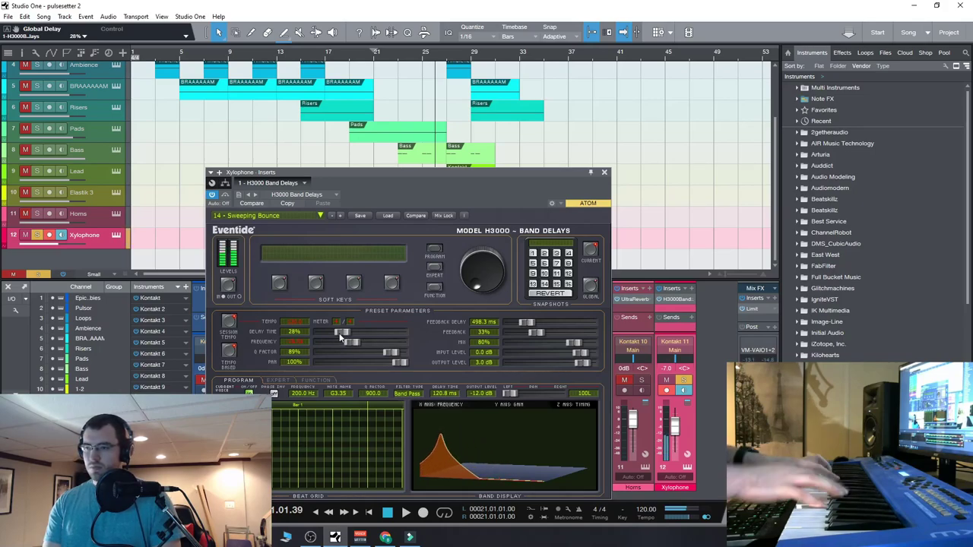
click(341, 216)
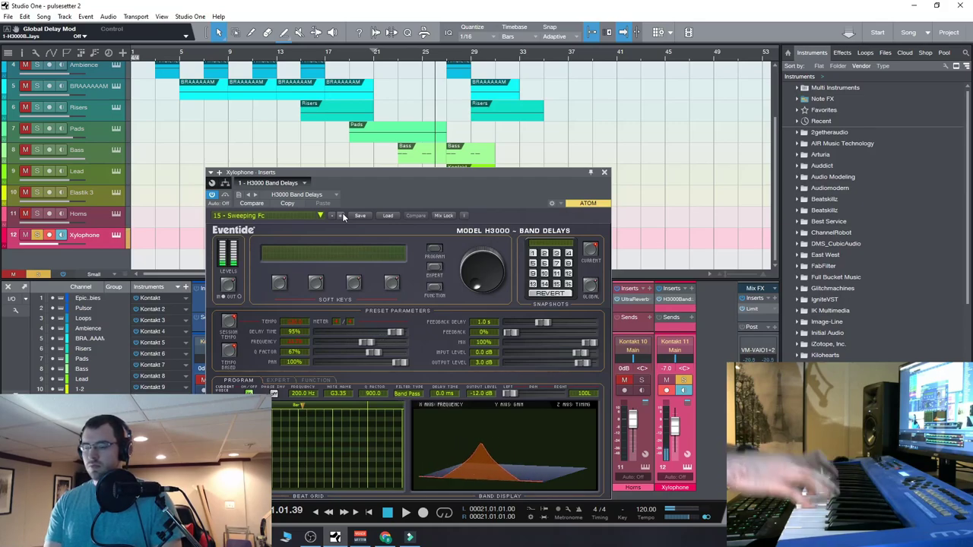
click(343, 216)
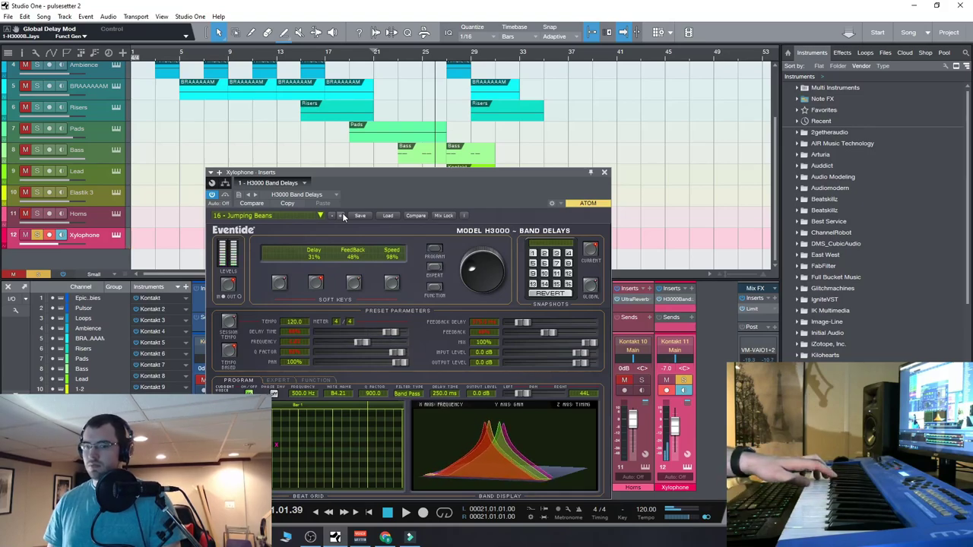
Load the quarters gently rolling preset on Xylophone and close the H3000 Band Delays window.
click(320, 216)
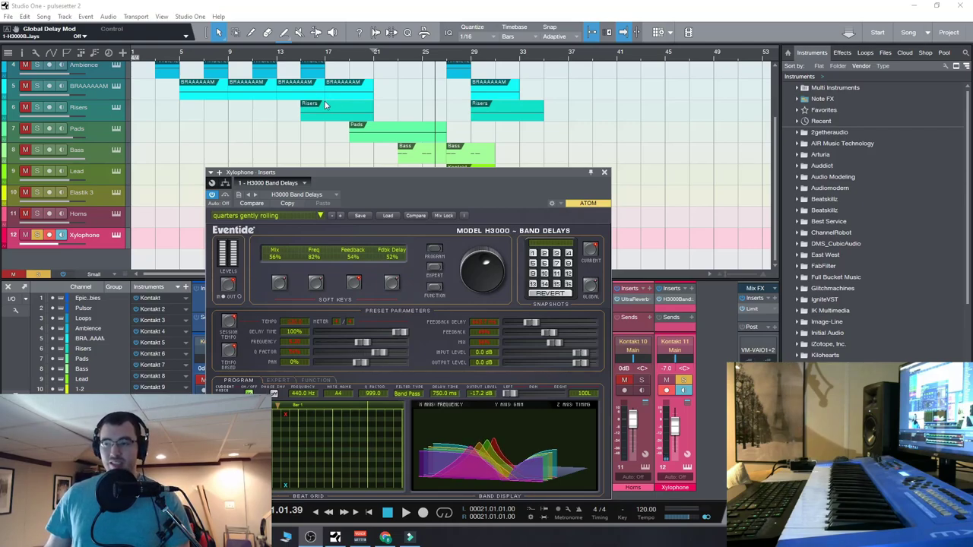
drag(442, 175, 426, 168)
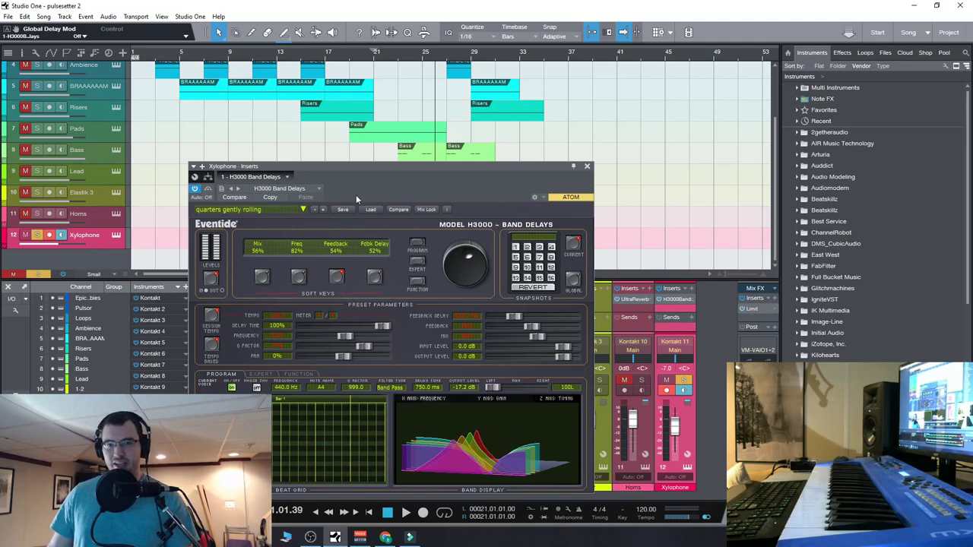
drag(390, 173, 373, 157)
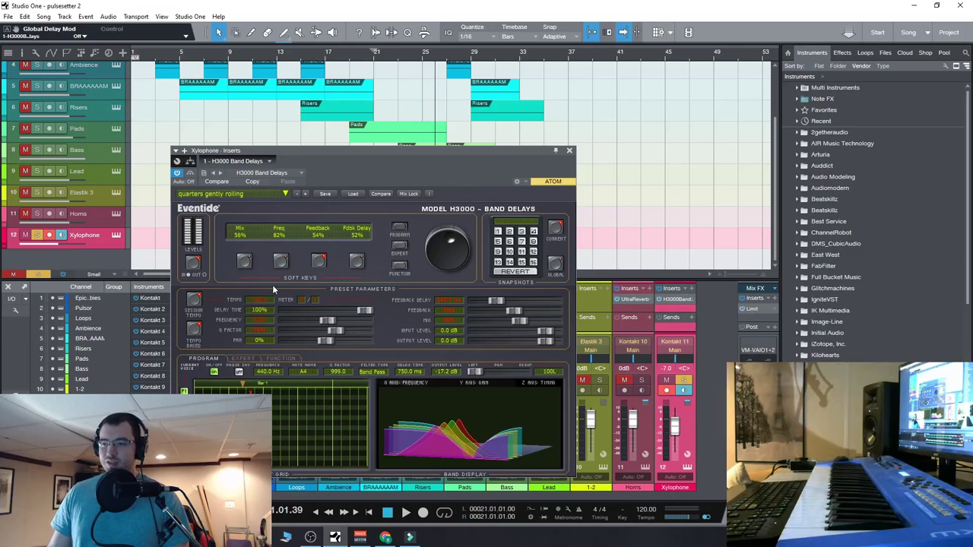
click(568, 149)
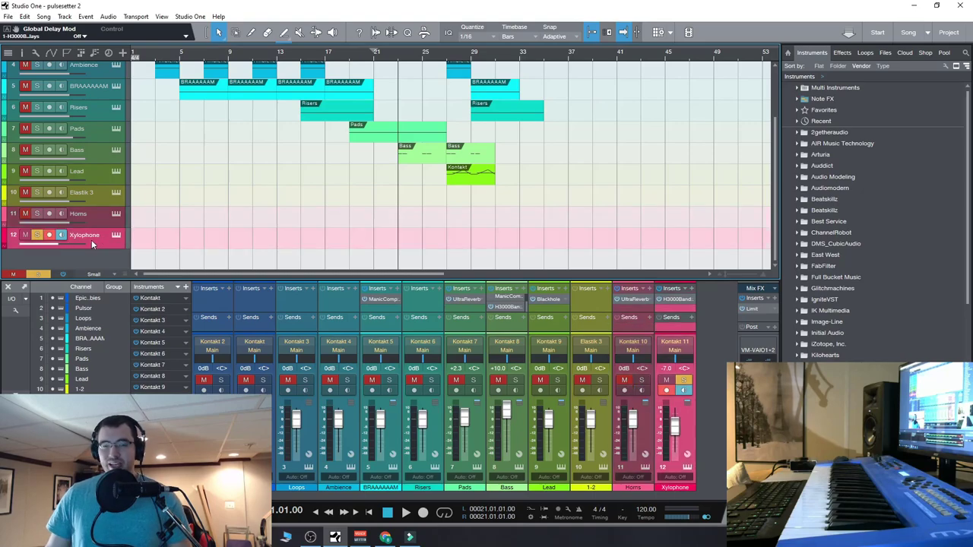
Add Precision Time Align as the second insert on the Xylophone channel and close its window.
click(693, 300)
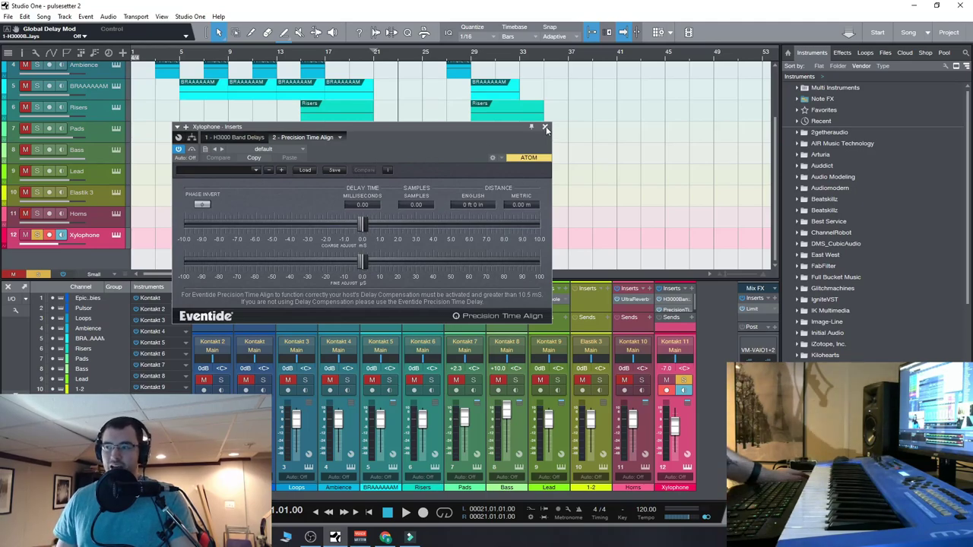
click(545, 128)
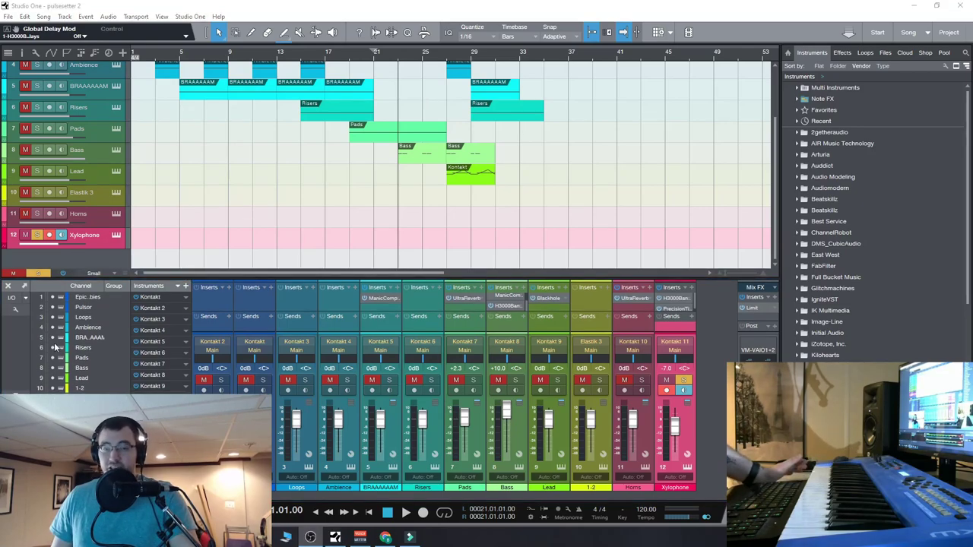
Switch to Chrome to view the Audio Plugin Deals page's media and key features, and return to Studio One.
click(386, 536)
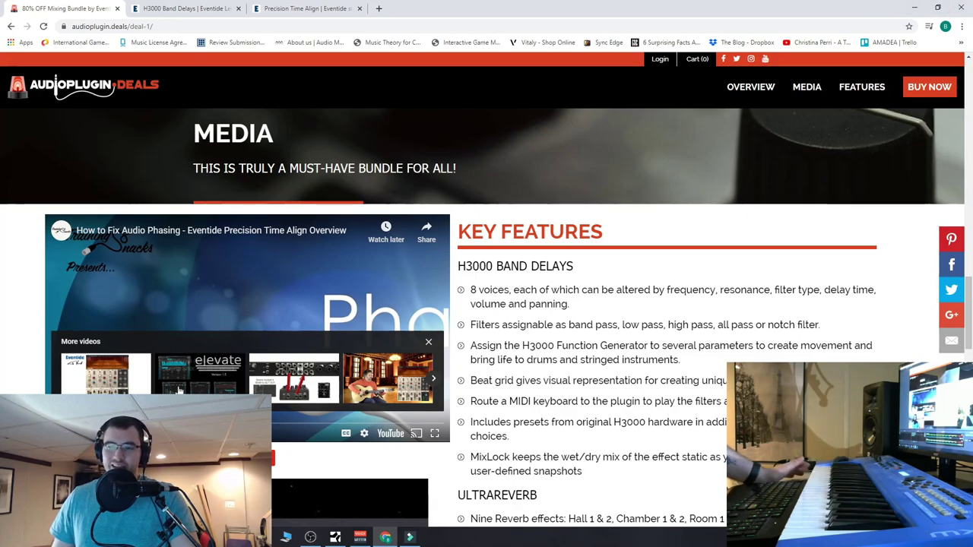
click(906, 13)
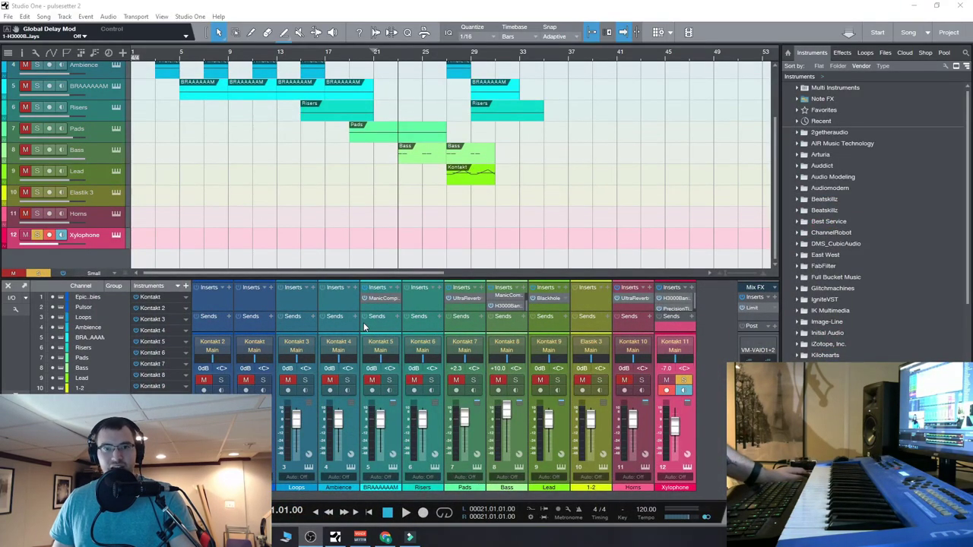